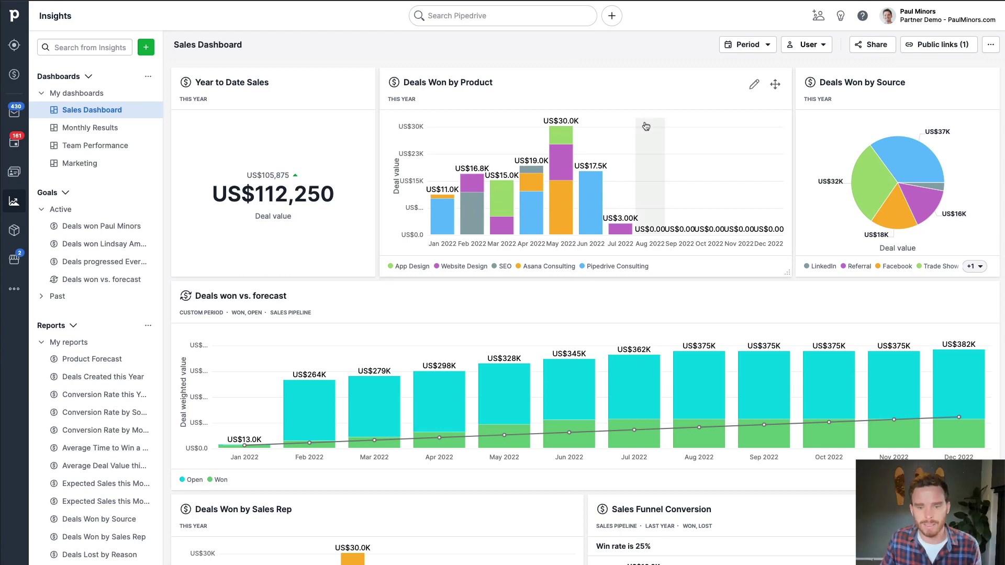
# - Glance at the Monthly Results dashboard, then return to the Sales Dashboard without adding anything
pyautogui.scroll(-5, 645, 126)
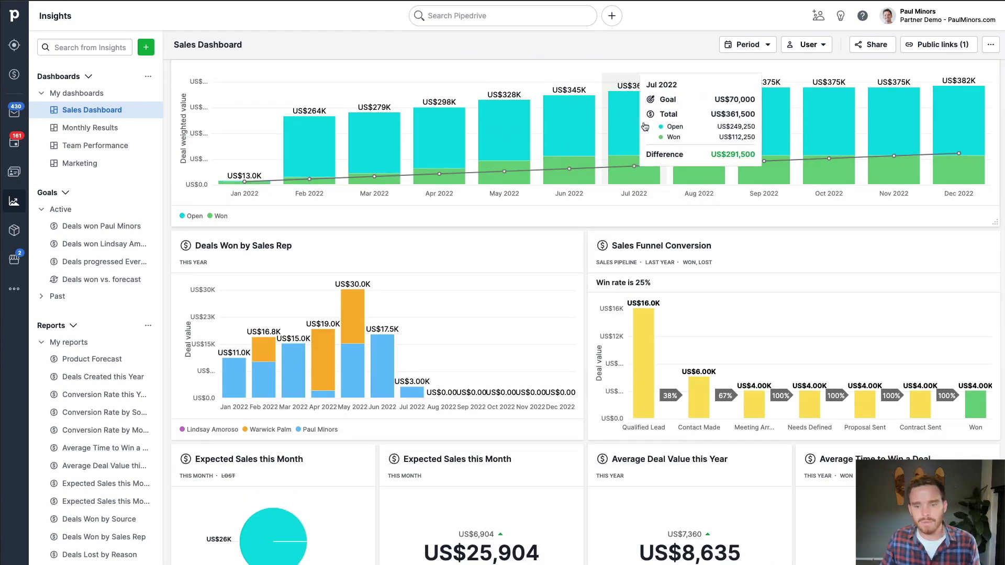
pyautogui.scroll(-2, 646, 126)
pyautogui.scroll(6, 644, 126)
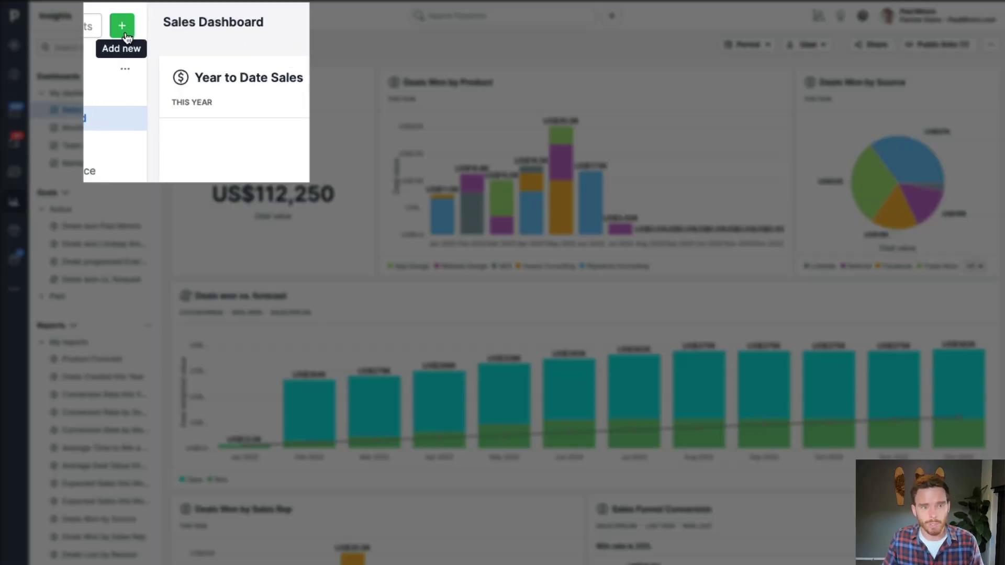
pyautogui.click(147, 53)
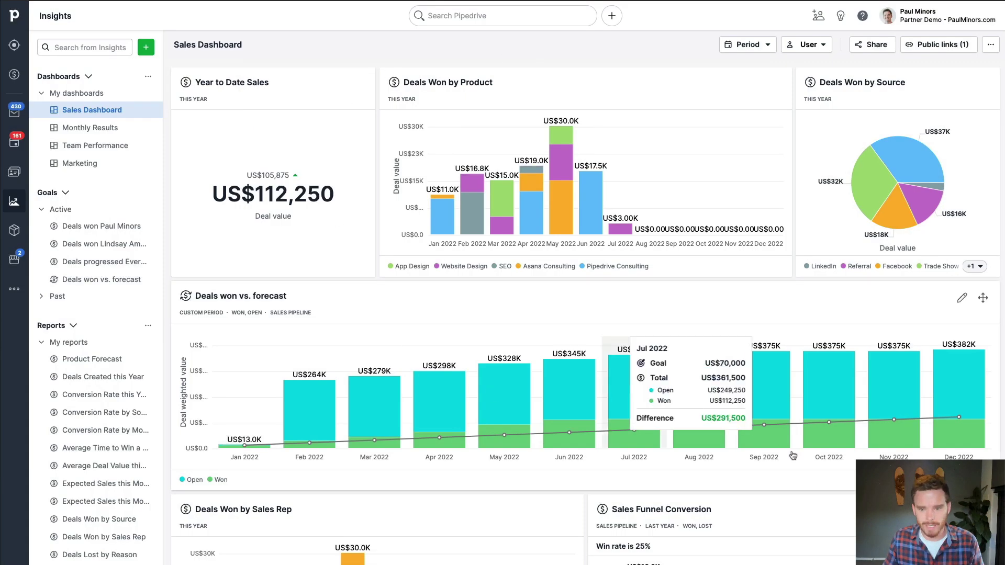
pyautogui.scroll(-8, 492, 413)
pyautogui.scroll(8, 492, 413)
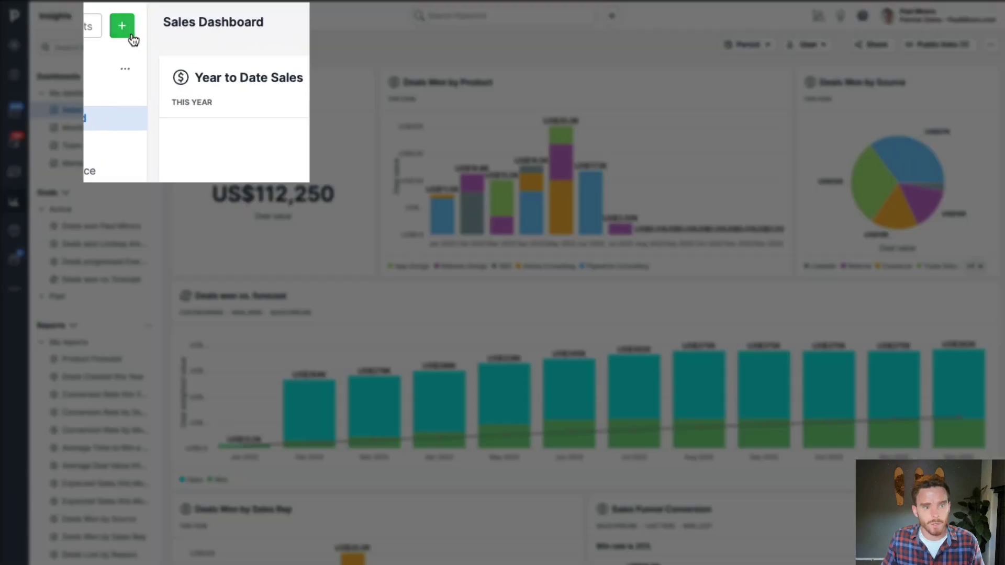
pyautogui.click(146, 47)
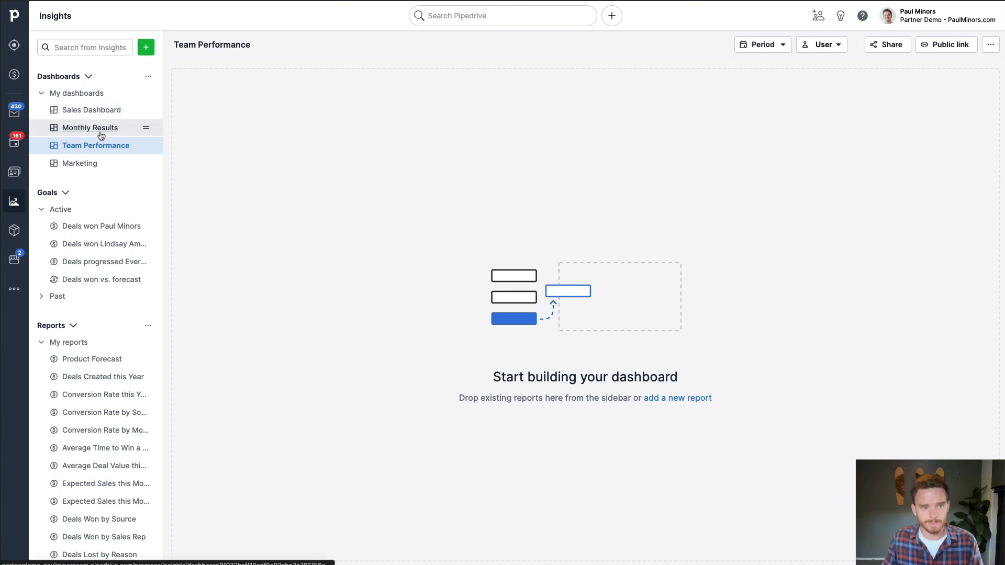
pyautogui.click(130, 128)
pyautogui.click(97, 110)
pyautogui.click(146, 47)
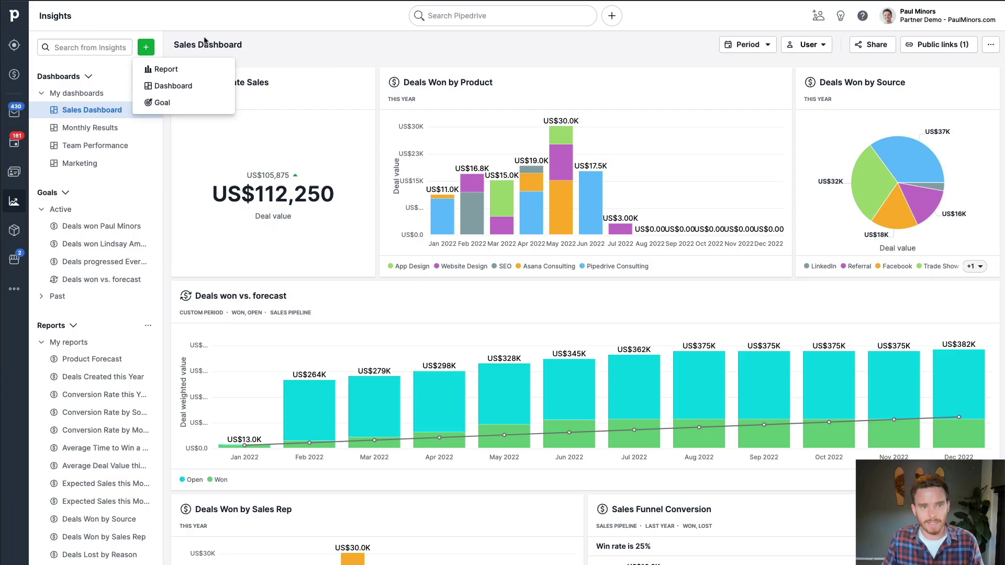
pyautogui.click(204, 40)
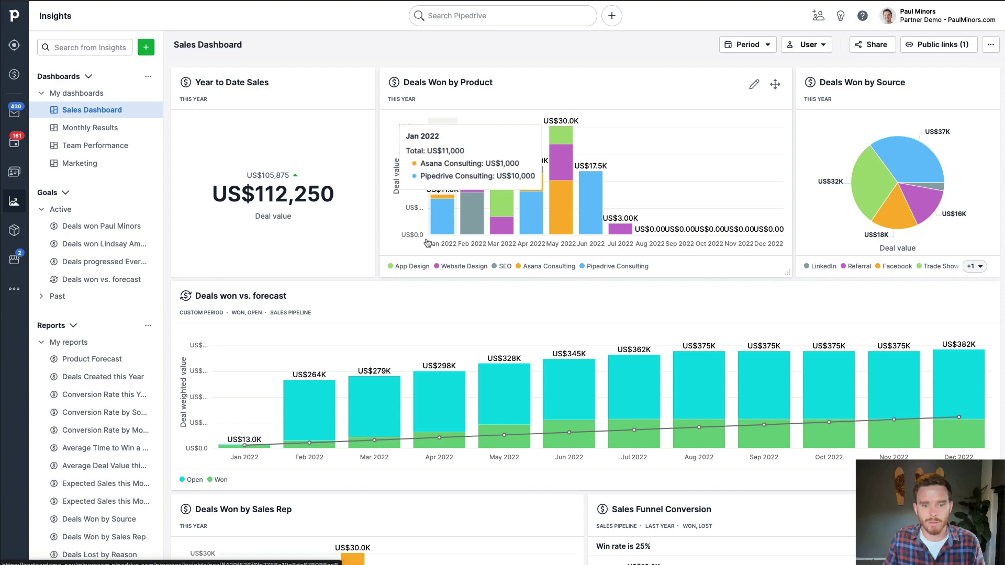
# - Start a new report and compare the report types for leads, deals and forecasts
pyautogui.scroll(-1, 415, 251)
pyautogui.scroll(-2, 414, 250)
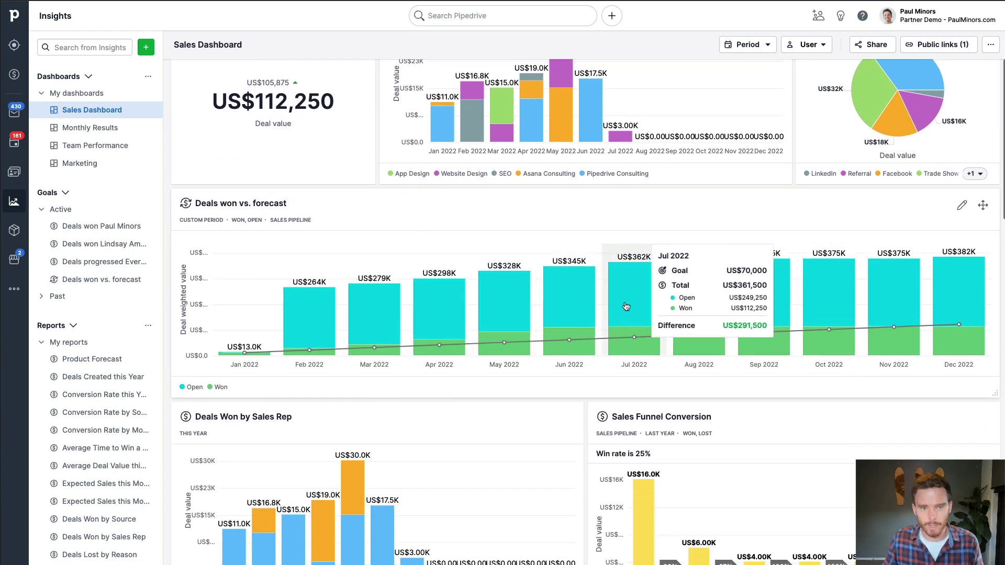
pyautogui.scroll(3, 302, 172)
pyautogui.click(146, 47)
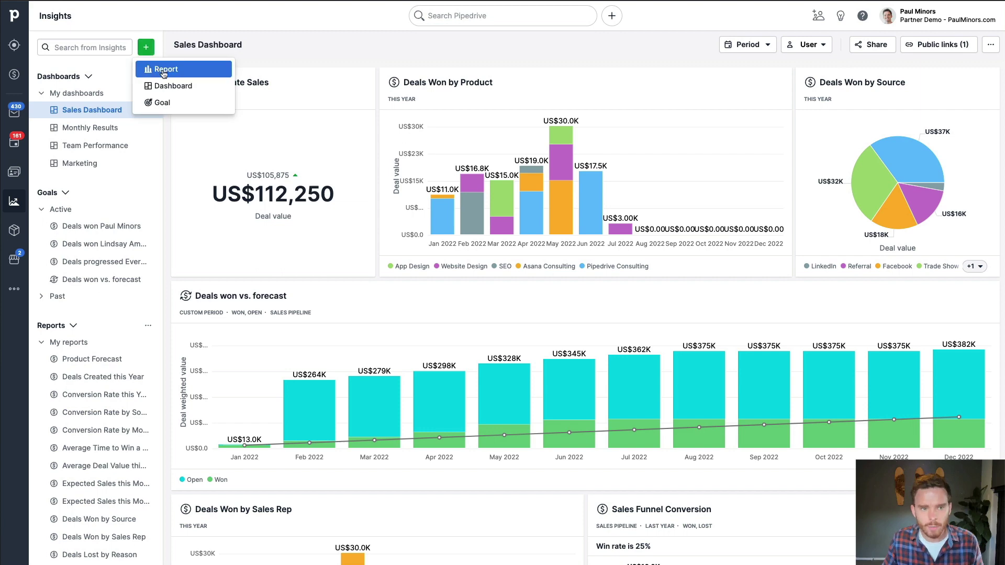
pyautogui.click(164, 72)
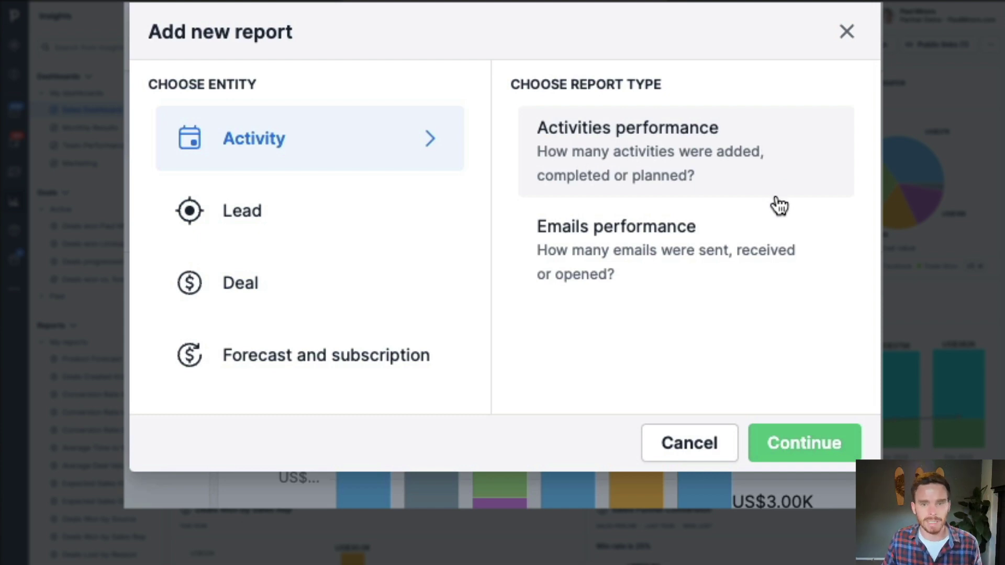
pyautogui.click(374, 217)
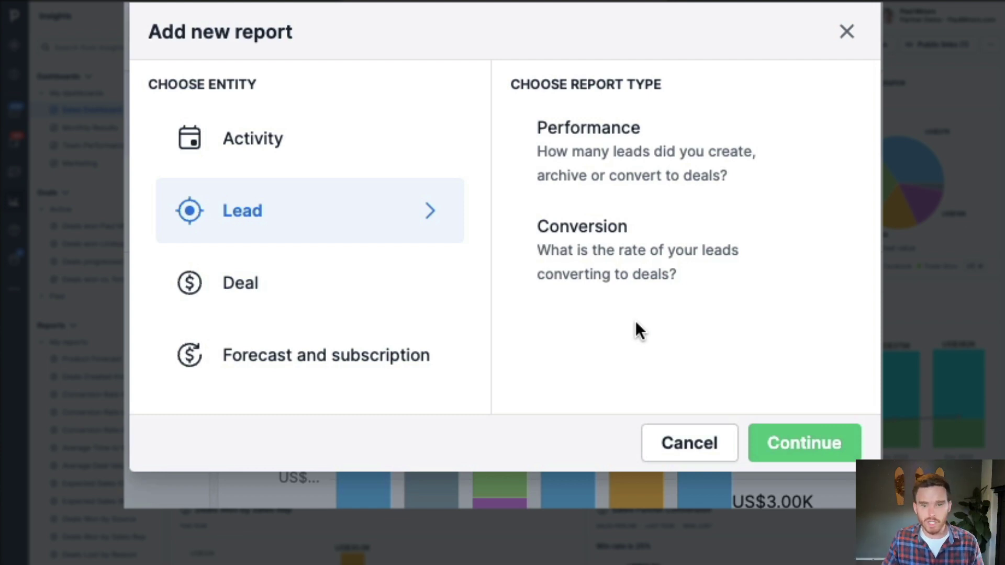
pyautogui.click(354, 290)
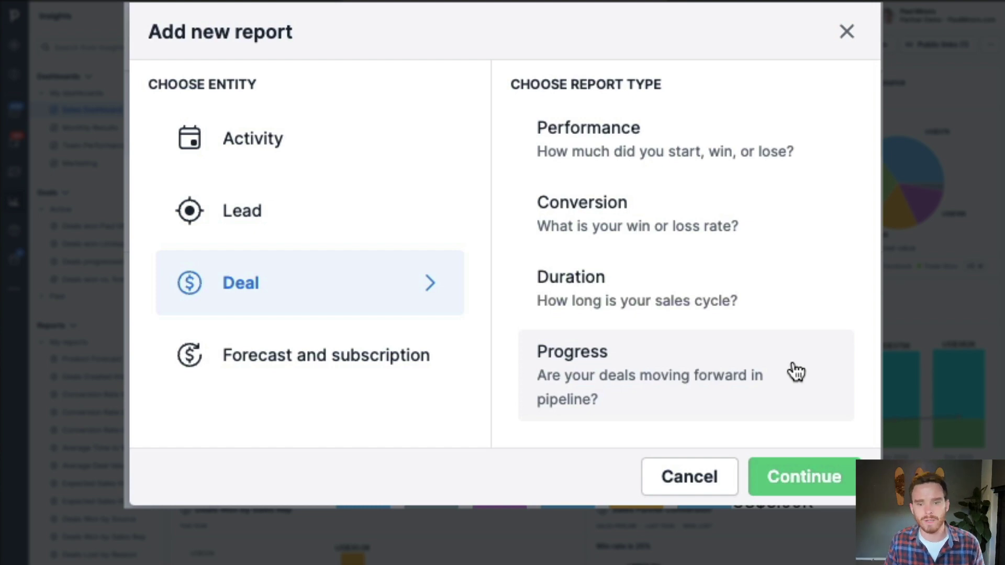
pyautogui.click(375, 359)
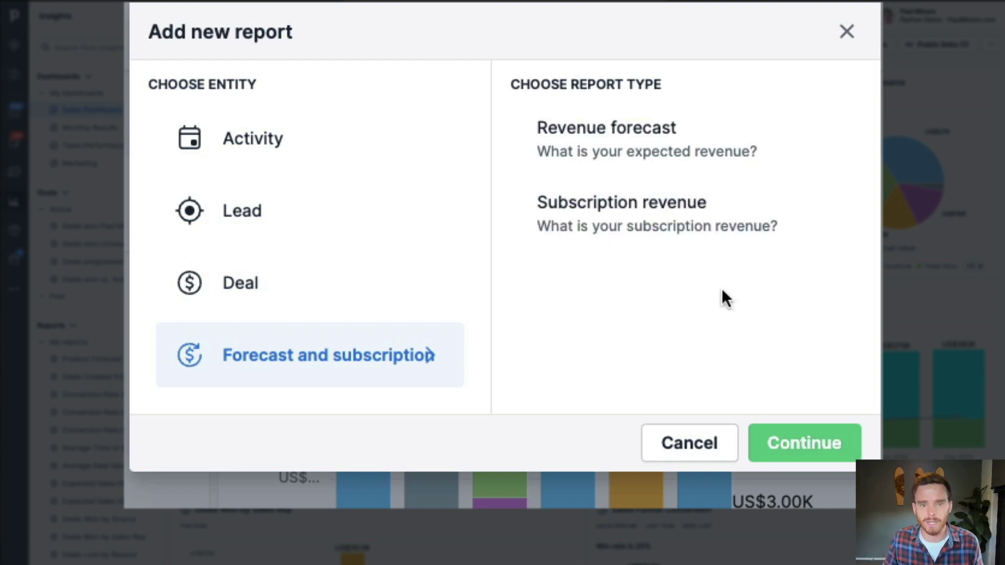
# - Create a Deal Performance report
pyautogui.click(354, 309)
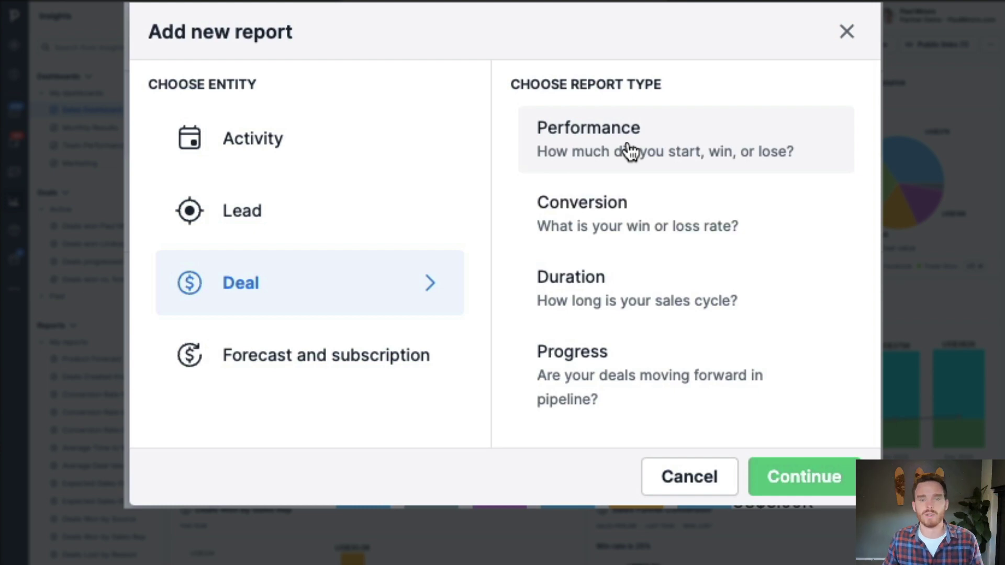
pyautogui.click(707, 141)
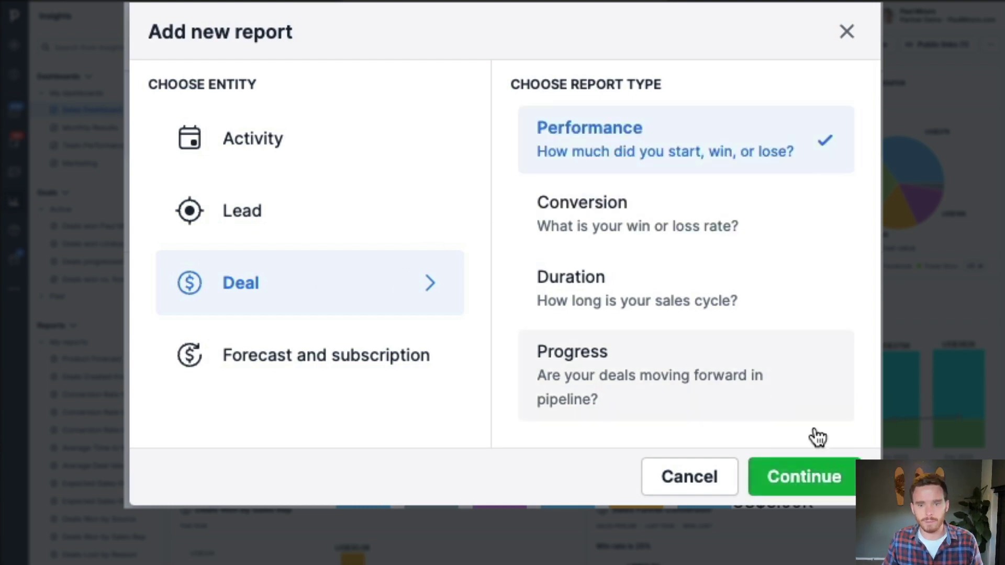
pyautogui.click(830, 485)
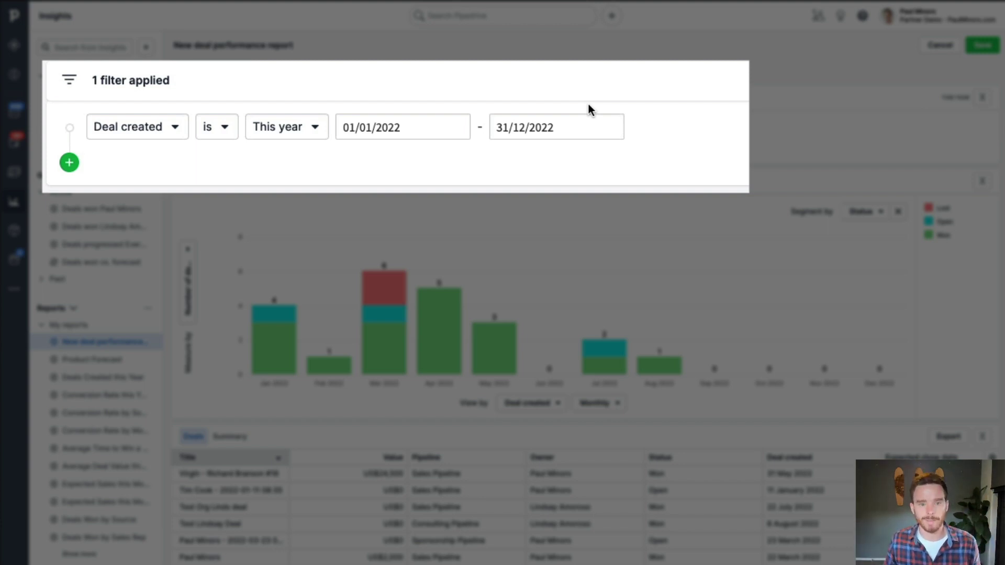
pyautogui.click(137, 130)
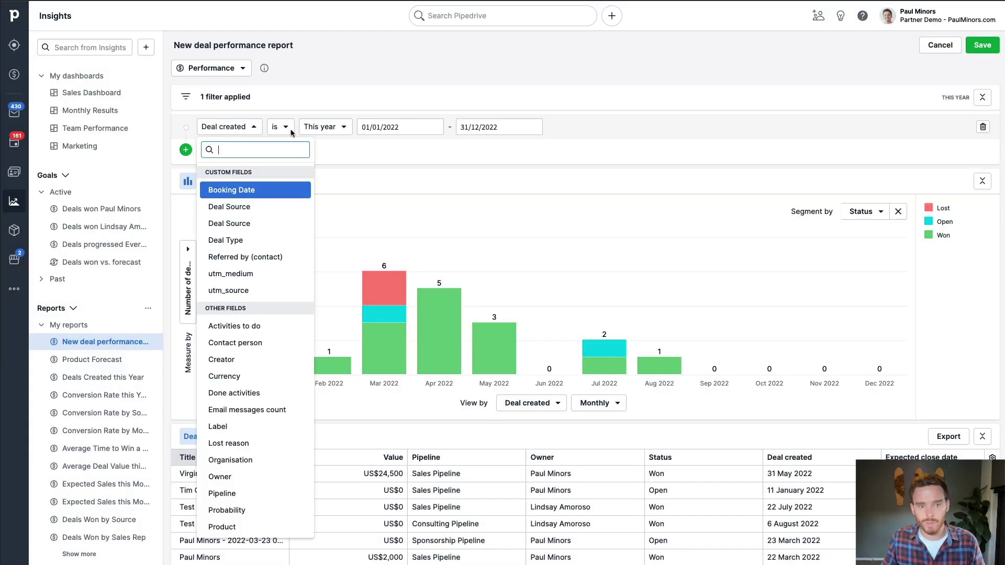
pyautogui.click(487, 101)
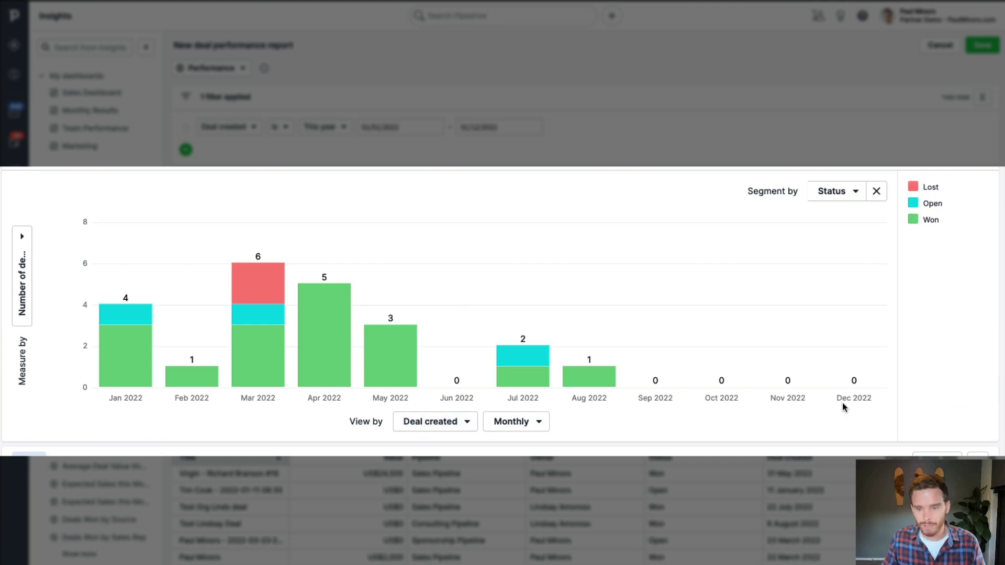
pyautogui.click(22, 264)
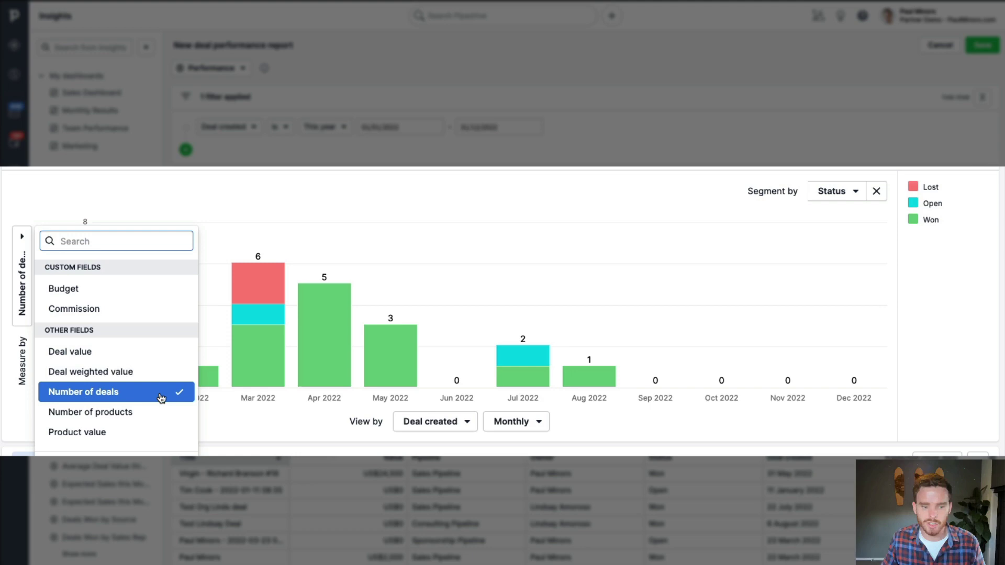
pyautogui.click(301, 439)
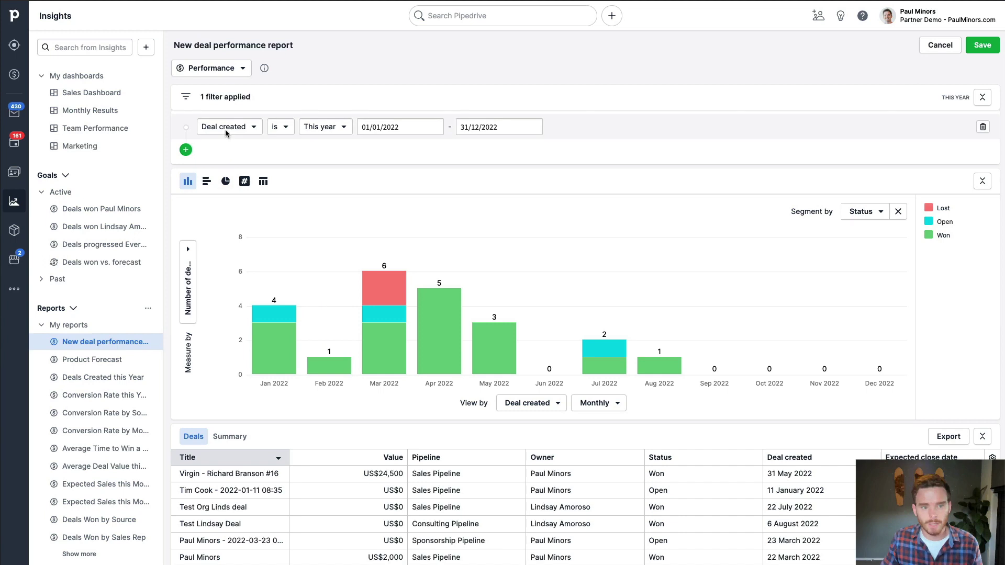
# - Filter the report to deals won this year
pyautogui.click(225, 127)
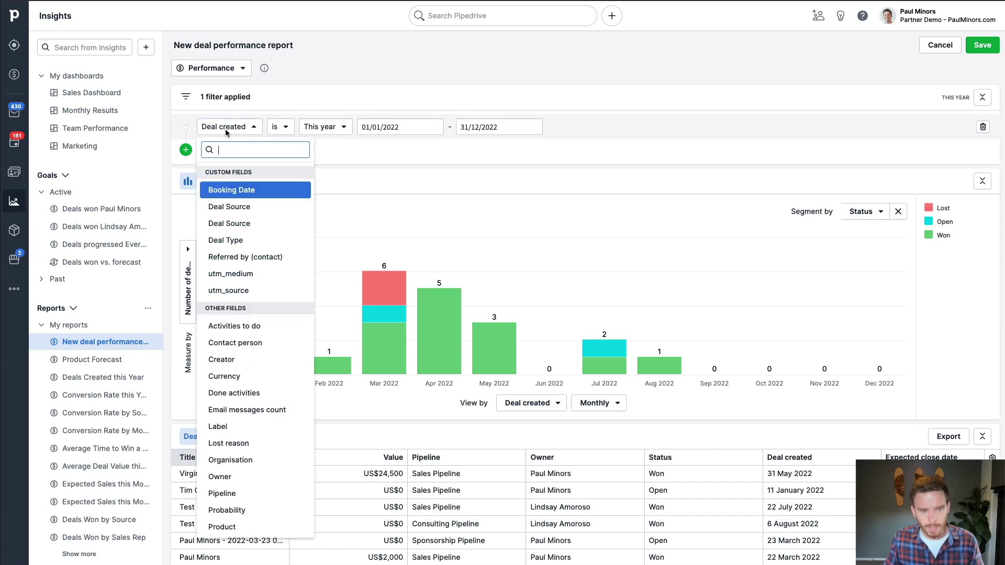
pyautogui.write('won')
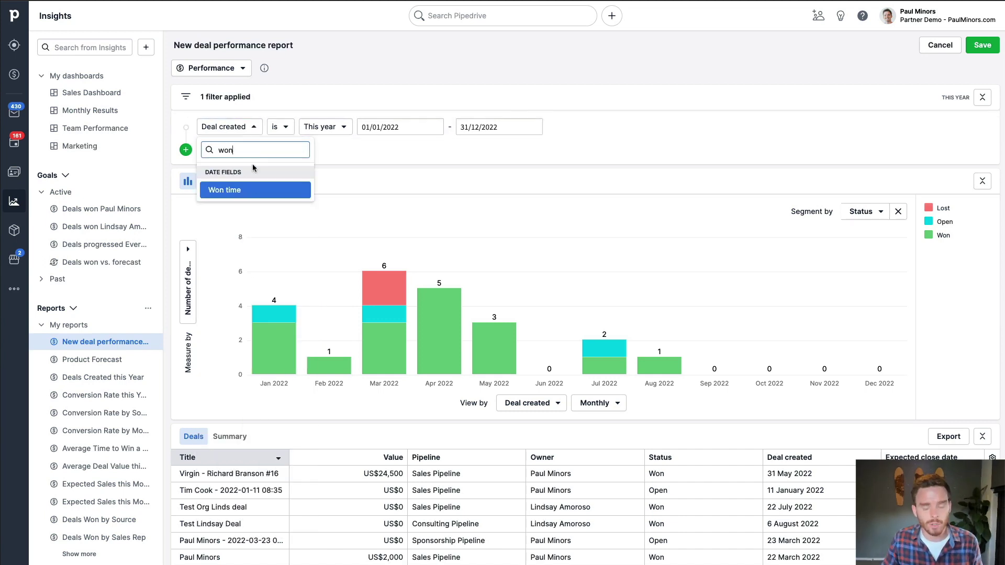
pyautogui.click(271, 189)
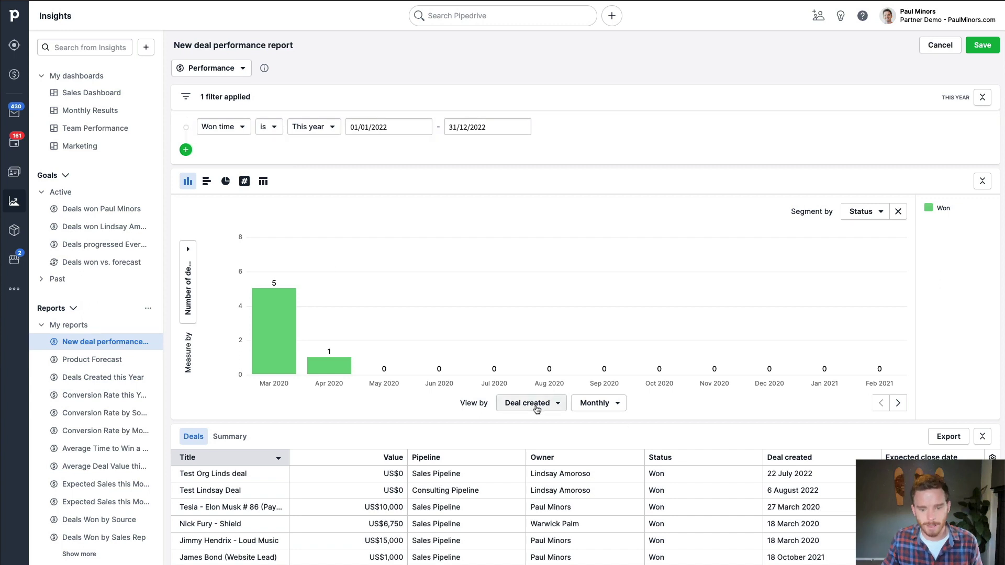
# - Group the bars by Won time per month and measure them by deal value
pyautogui.click(537, 408)
pyautogui.write('won')
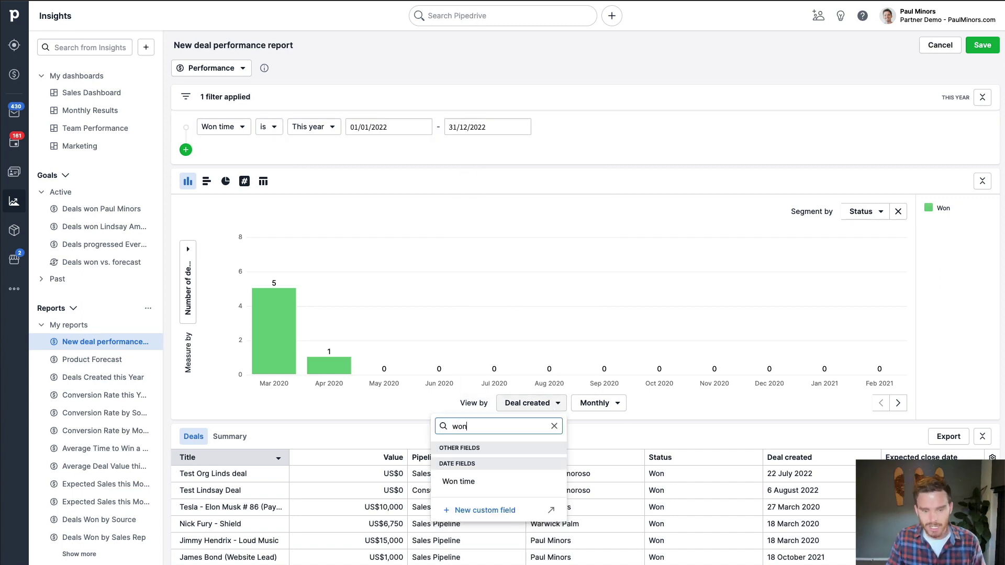
pyautogui.click(514, 480)
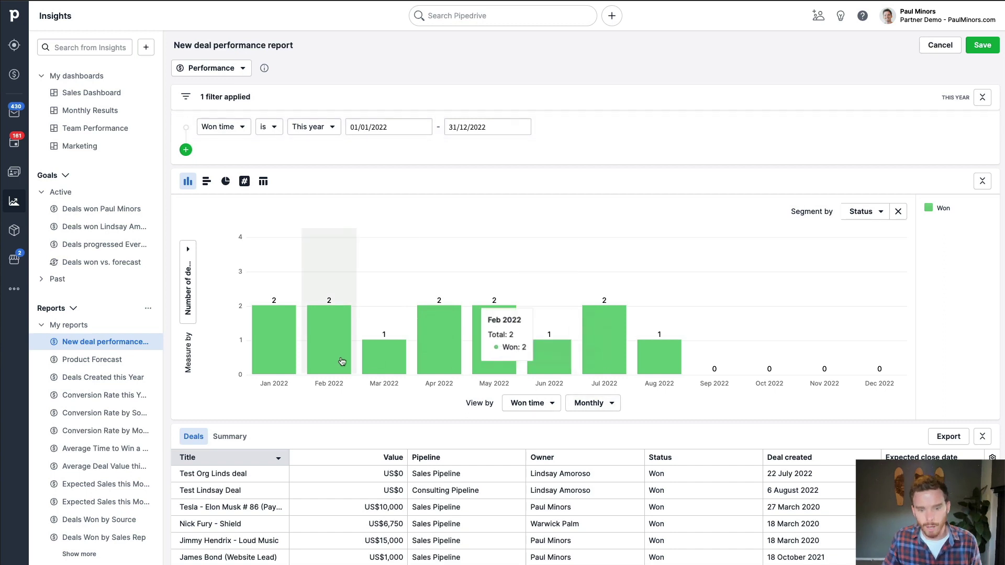
pyautogui.click(595, 404)
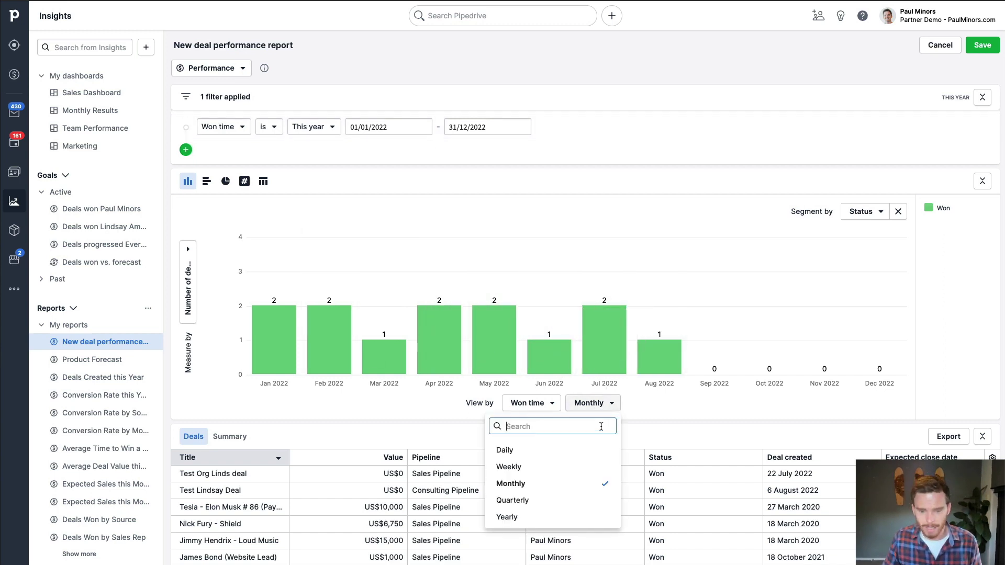
pyautogui.click(691, 407)
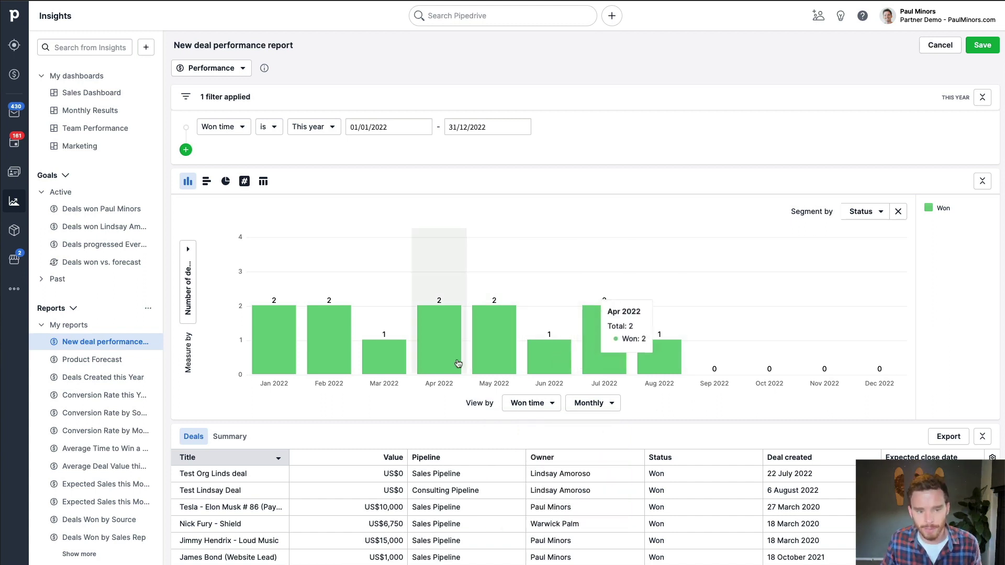
pyautogui.click(186, 266)
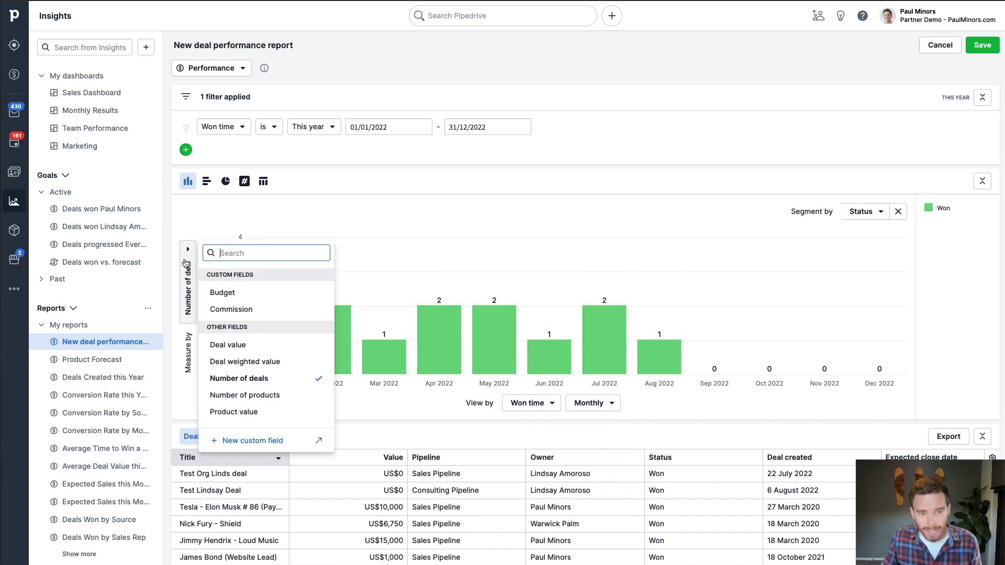
pyautogui.click(265, 349)
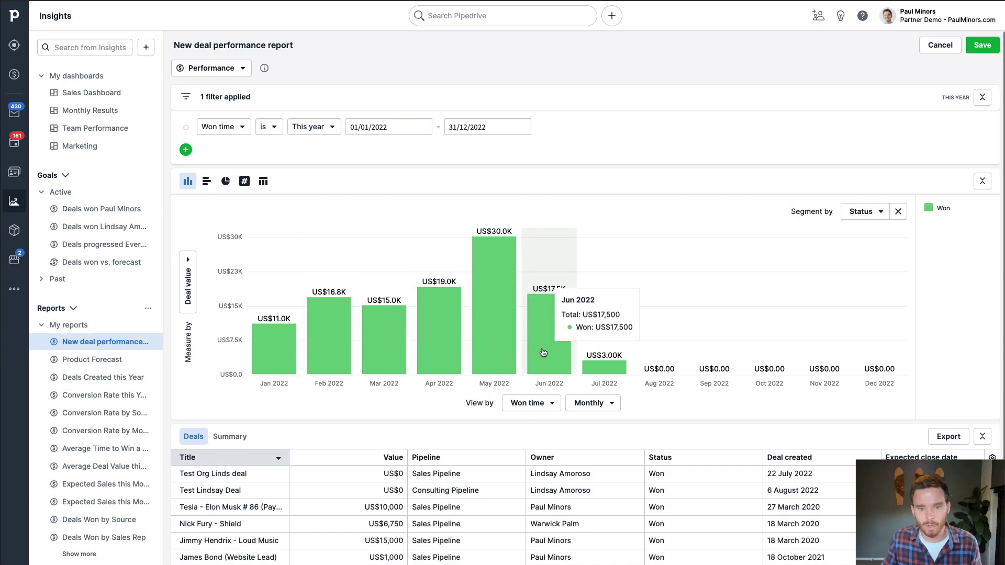
# - Try segmenting the chart by Deal Source, then Deal Type, then Owner
pyautogui.click(878, 215)
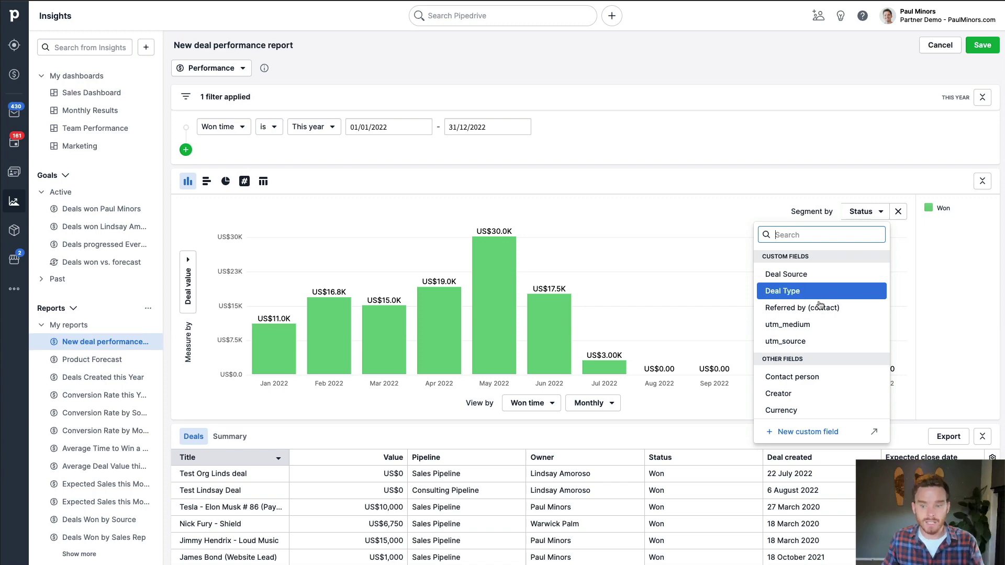
pyautogui.click(828, 279)
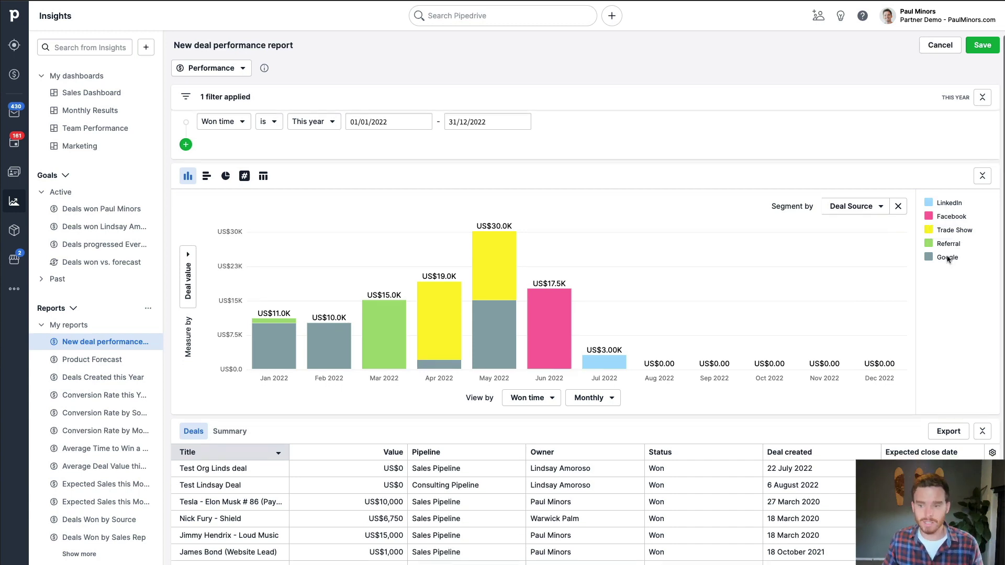
pyautogui.click(854, 211)
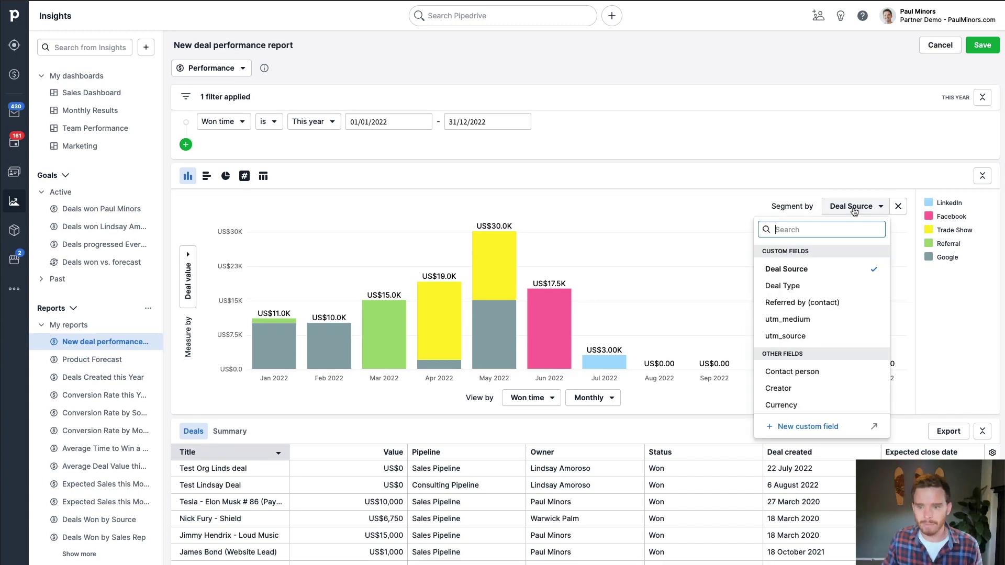
pyautogui.click(826, 284)
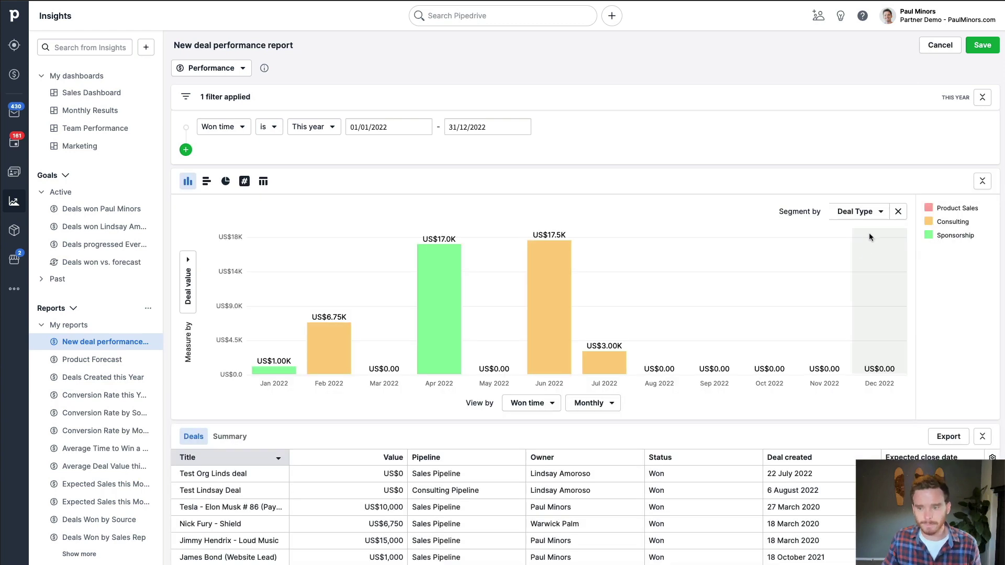
pyautogui.click(867, 216)
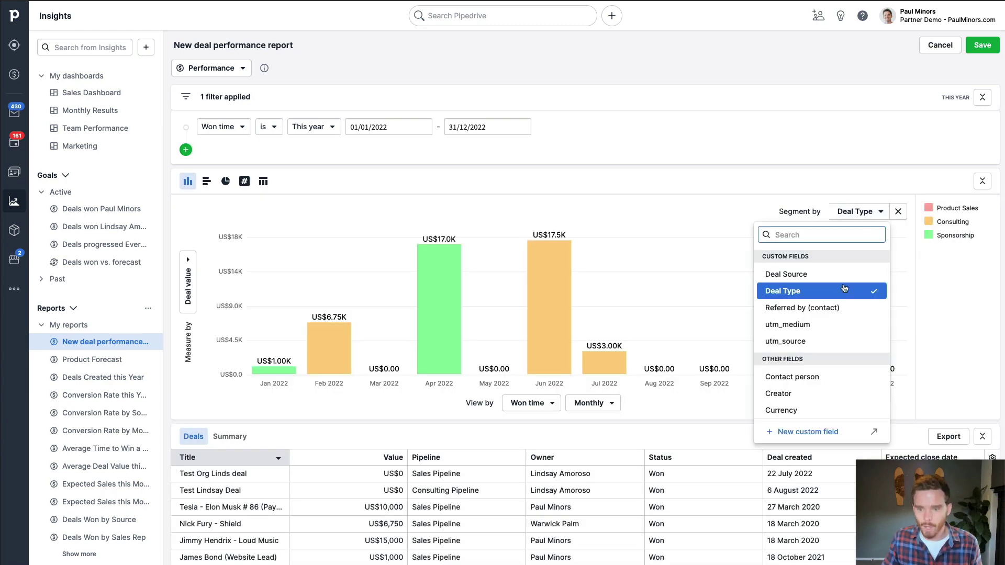
pyautogui.scroll(-3, 832, 306)
pyautogui.scroll(1, 832, 305)
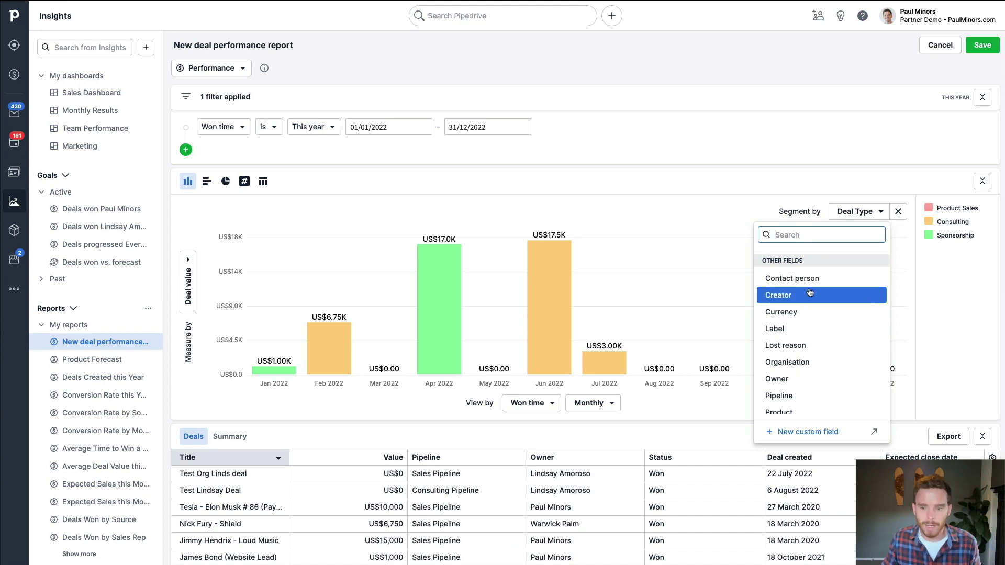
pyautogui.scroll(-1, 811, 305)
pyautogui.scroll(-2, 810, 305)
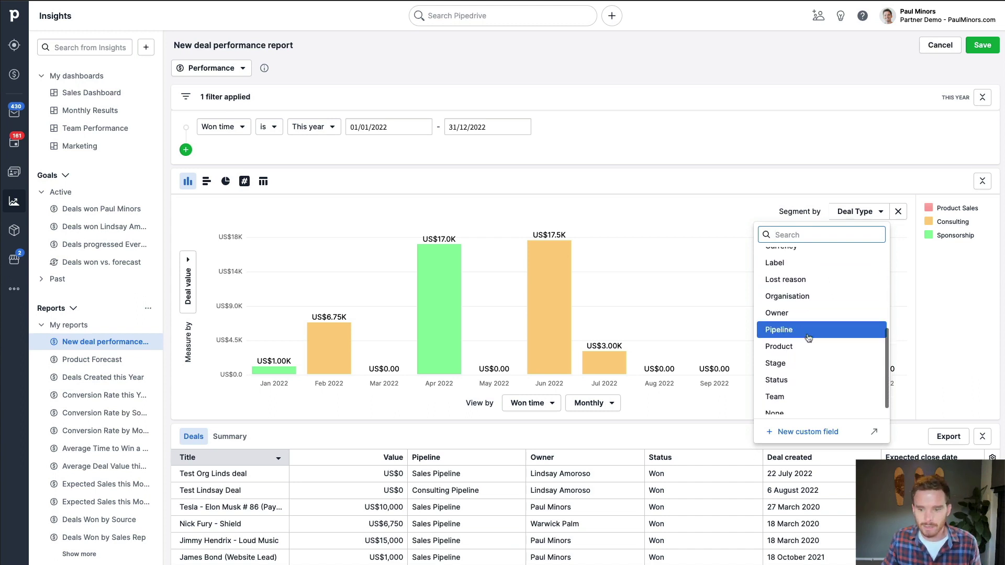
pyautogui.scroll(2, 835, 337)
pyautogui.click(794, 359)
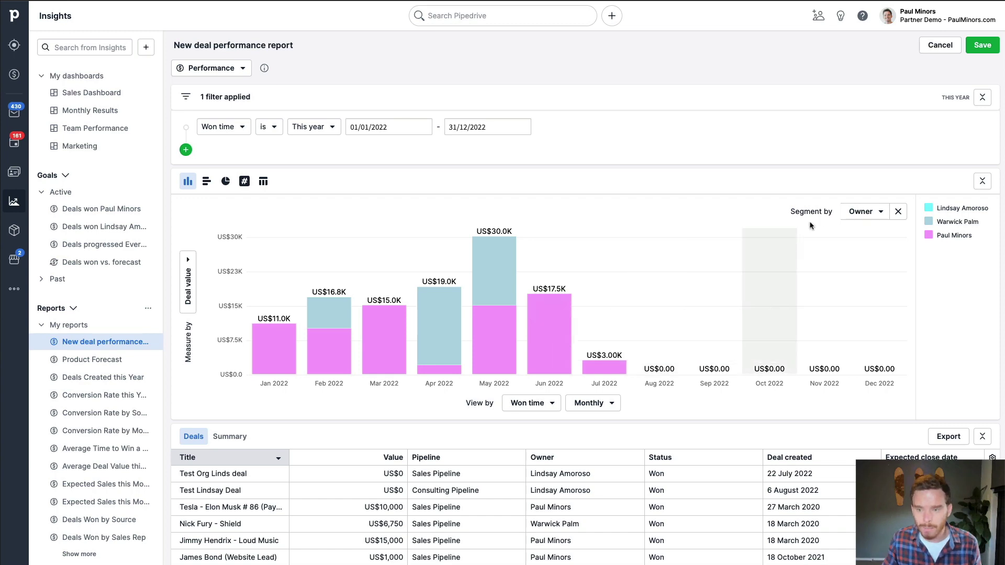
# - Segment by Pipeline, then remove the segmentation entirely
pyautogui.click(862, 211)
pyautogui.scroll(-3, 836, 339)
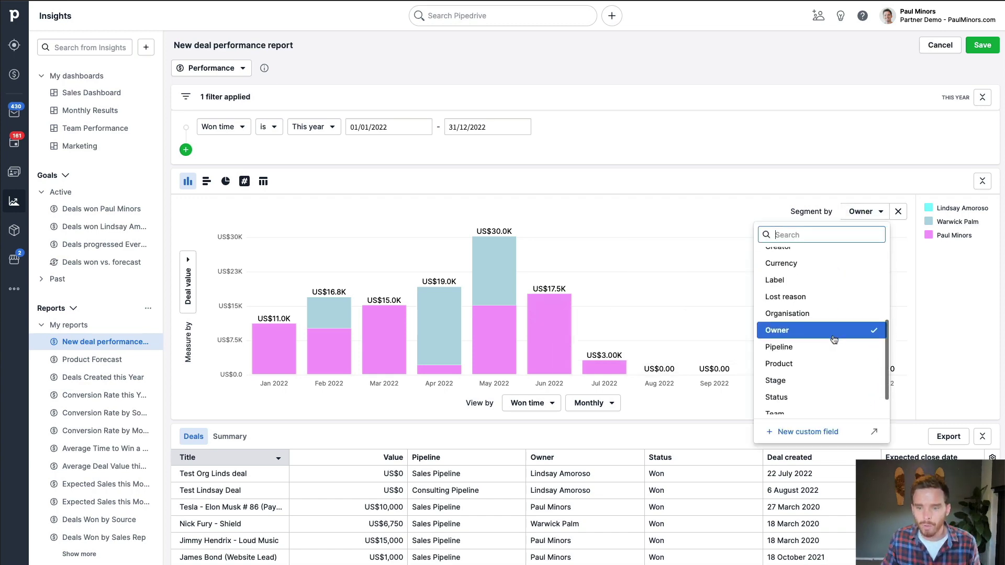
pyautogui.click(813, 349)
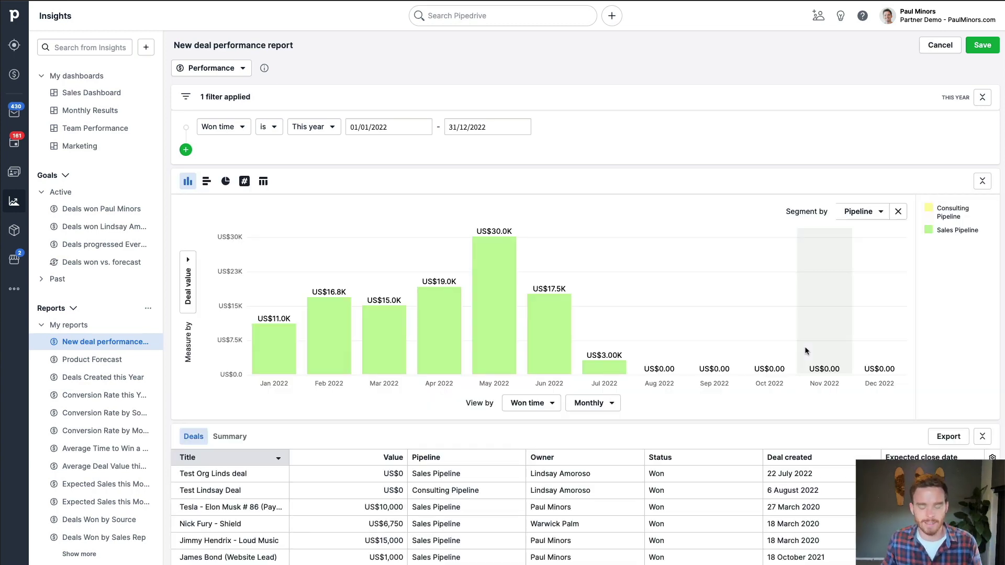
pyautogui.click(898, 211)
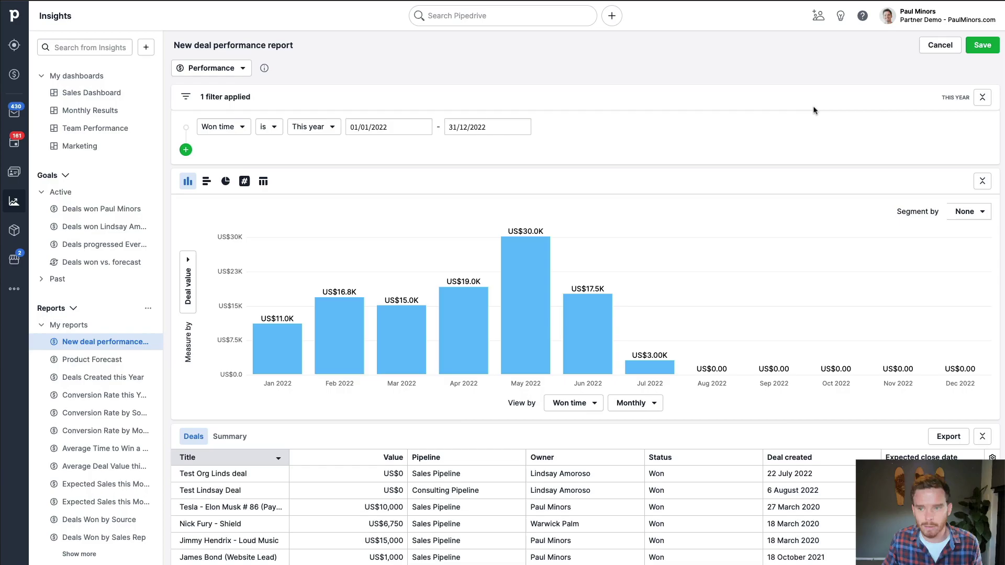
# - Save the report as 'Deals won' in My reports, keeping it on the Sales Dashboard
pyautogui.click(974, 48)
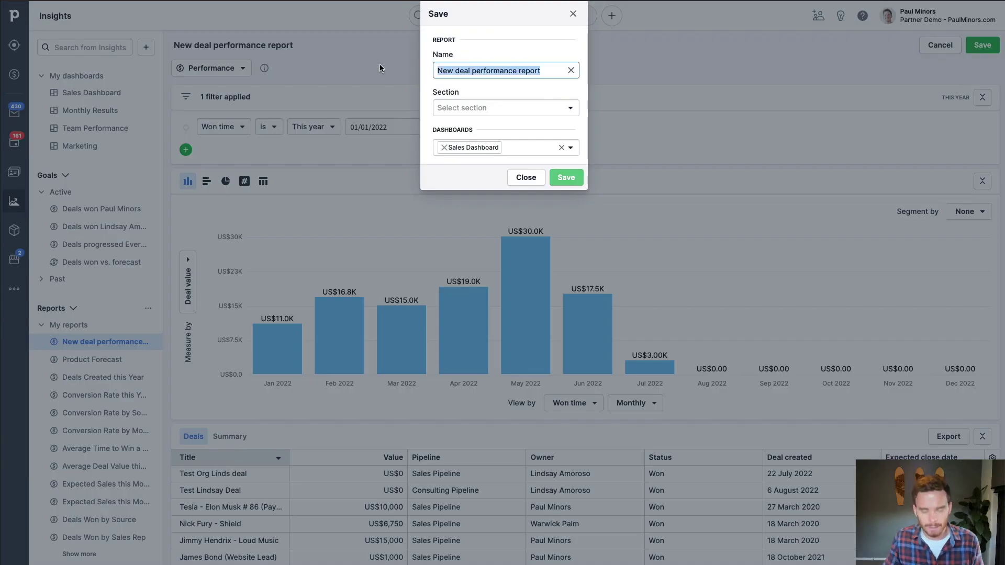
pyautogui.write('Deals won')
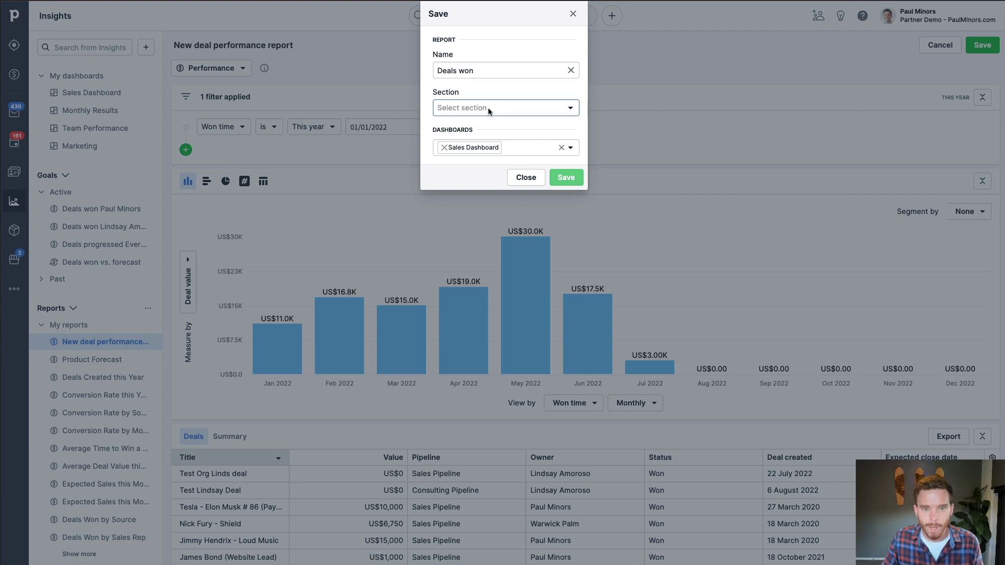
pyautogui.click(488, 108)
pyautogui.click(478, 130)
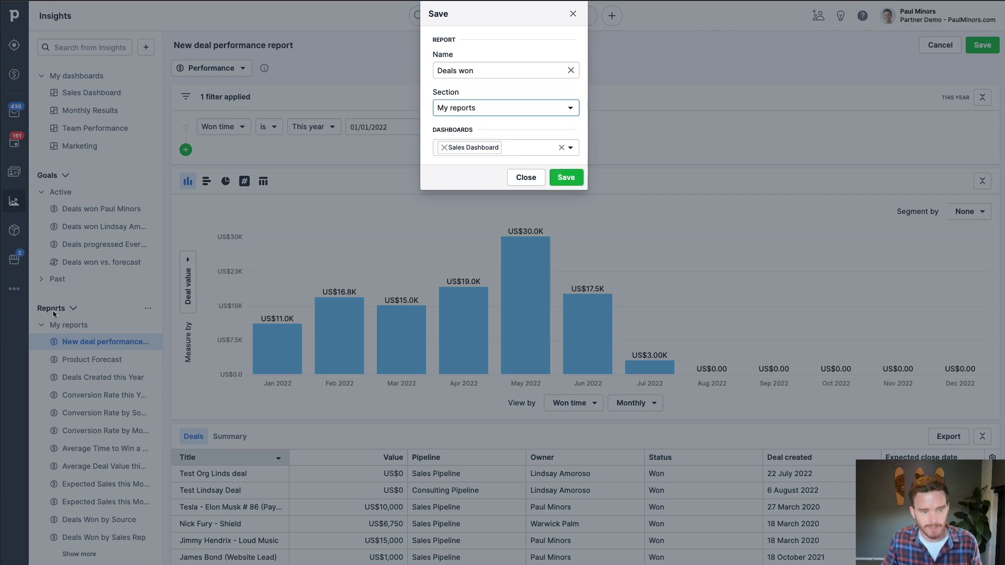
pyautogui.click(517, 151)
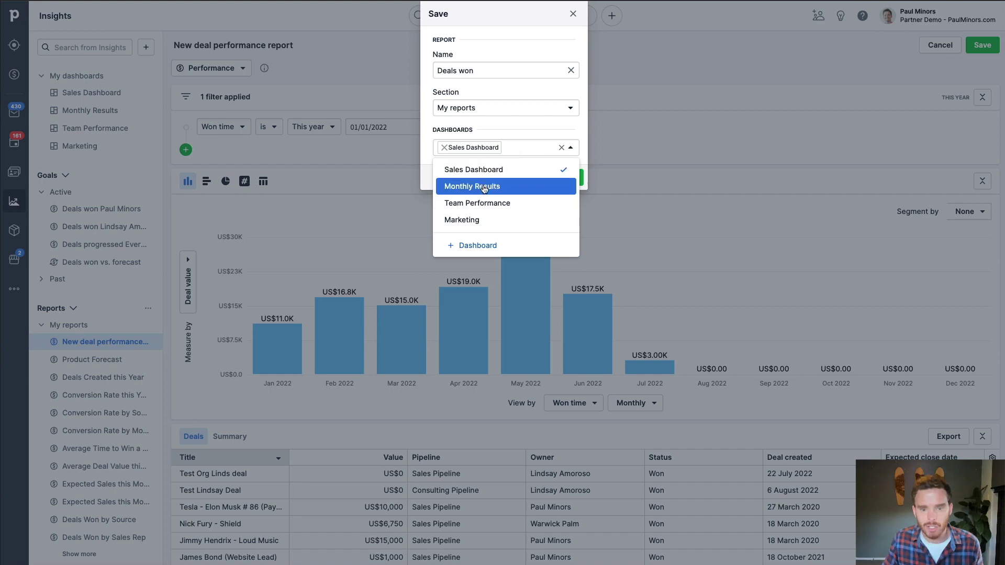
pyautogui.click(526, 147)
pyautogui.click(569, 178)
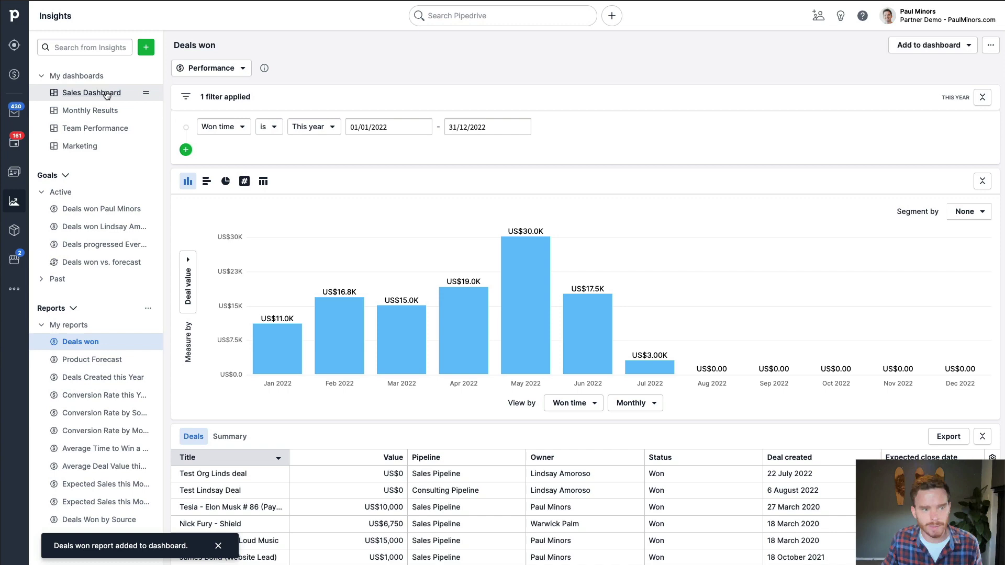
# - On the Sales Dashboard, drag the Deals won chart lower, below the other reports
pyautogui.click(92, 94)
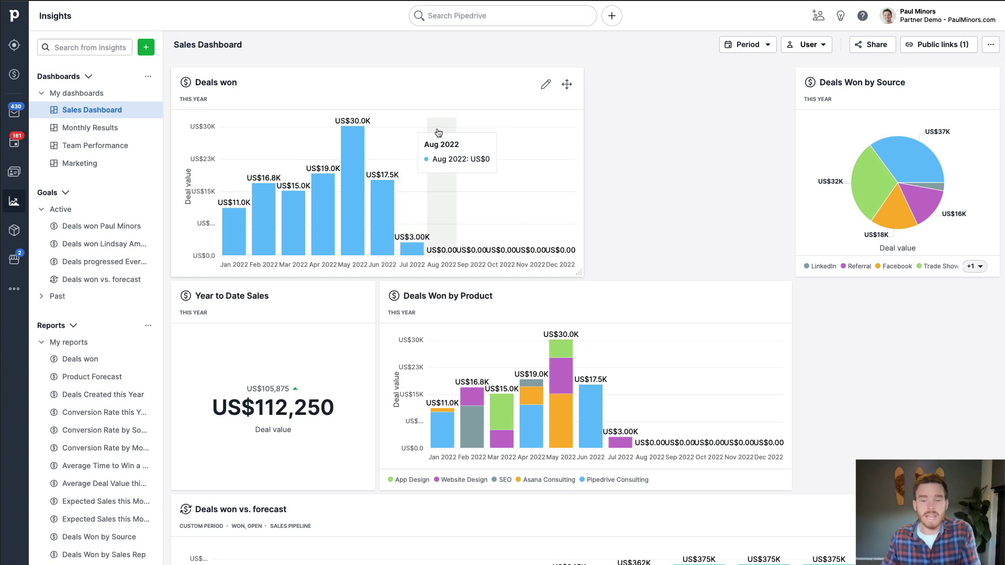
pyautogui.moveTo(567, 84); pyautogui.dragTo(620, 559)
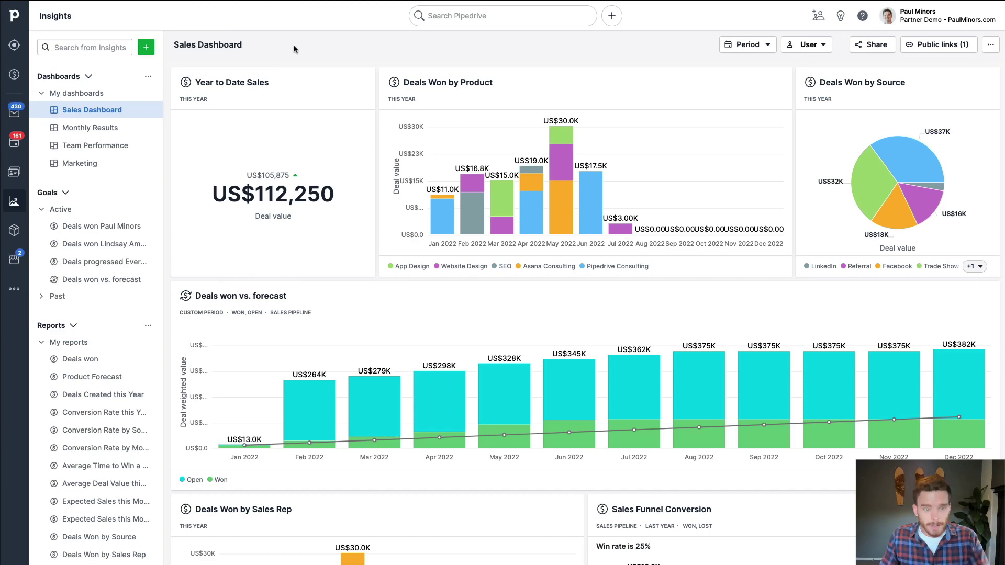
pyautogui.click(242, 87)
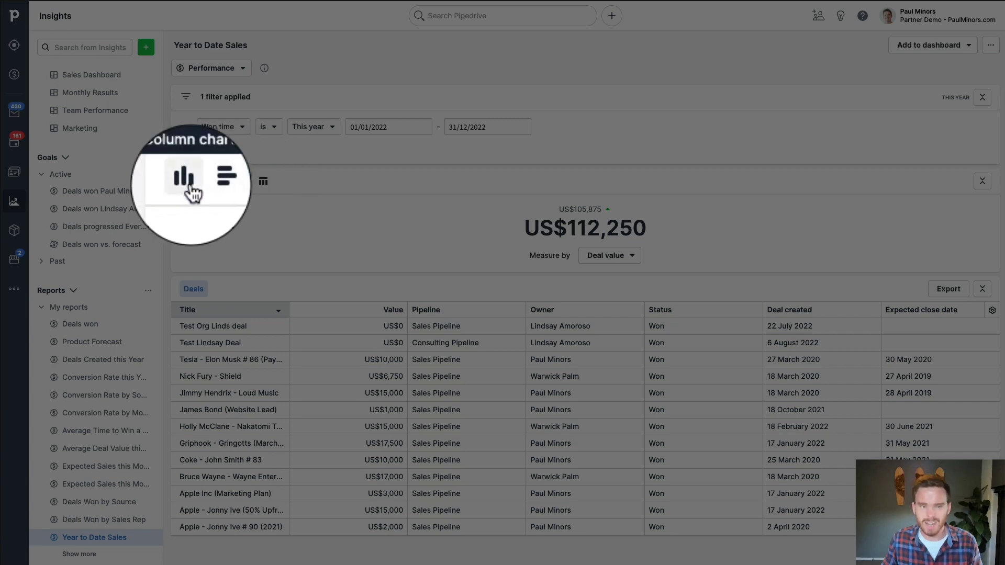
pyautogui.click(187, 181)
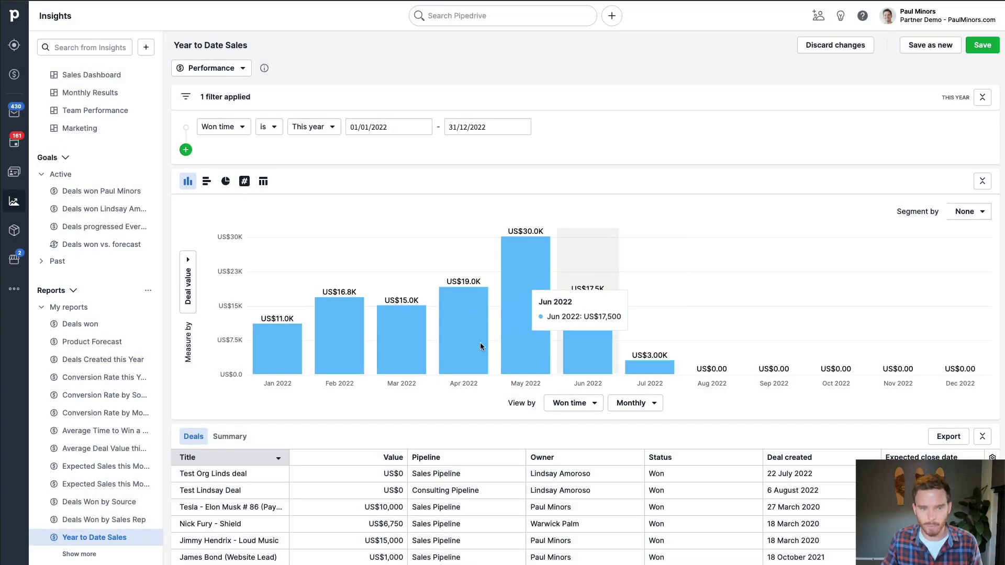
pyautogui.click(244, 181)
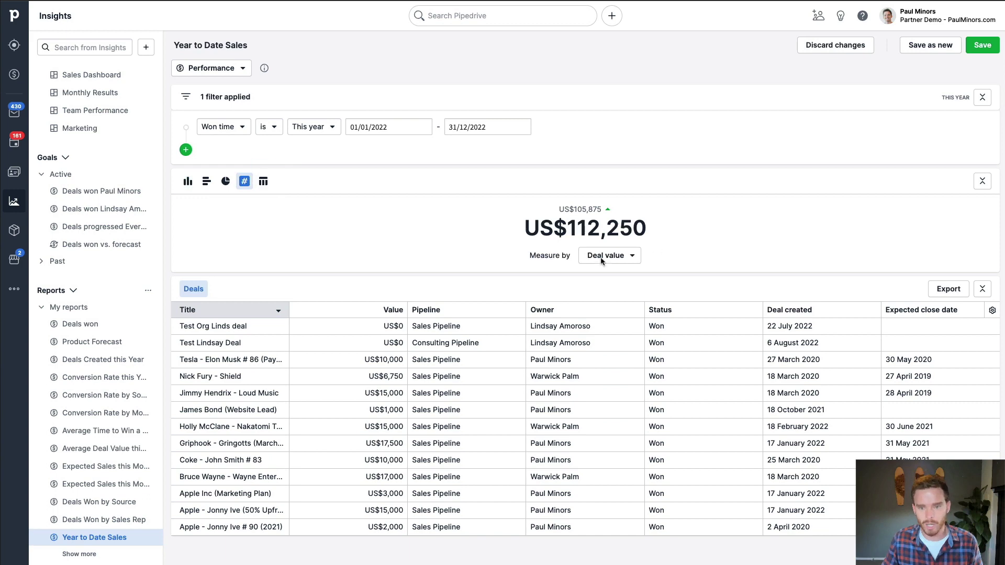
pyautogui.scroll(1, 88, 109)
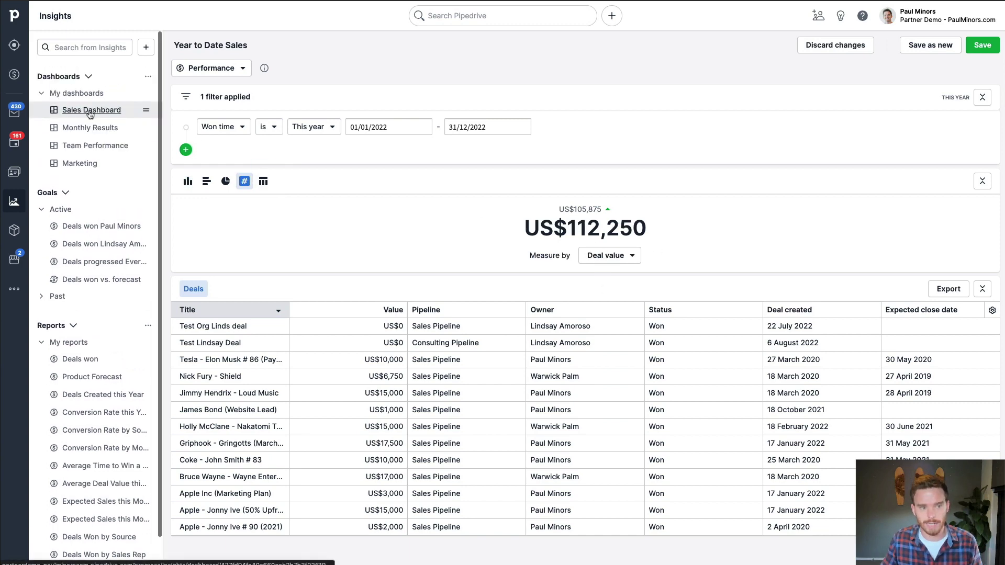
pyautogui.click(90, 110)
pyautogui.click(578, 308)
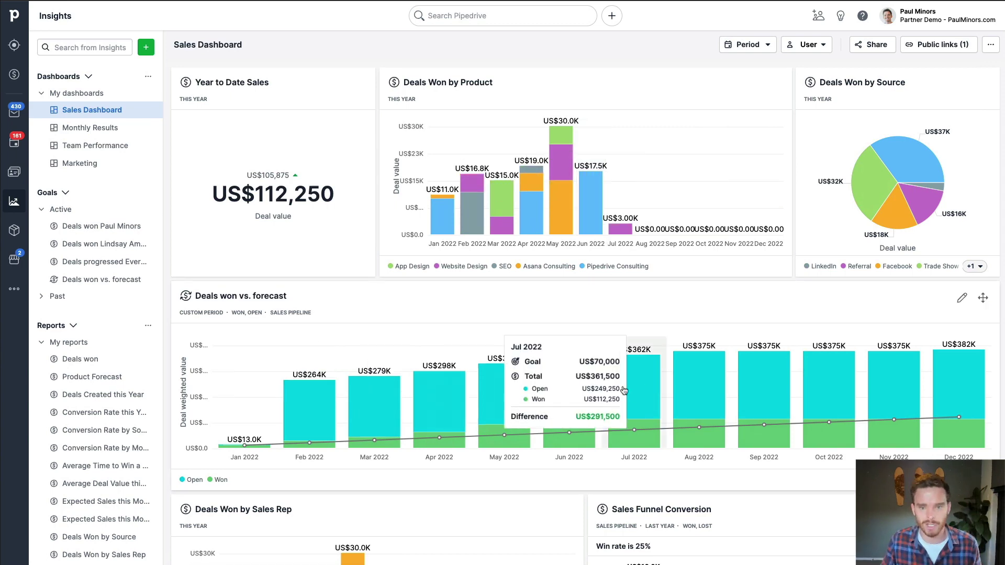
# - Open Deals Won by Product, leave it segmented by Product, and return to the dashboard
pyautogui.click(449, 83)
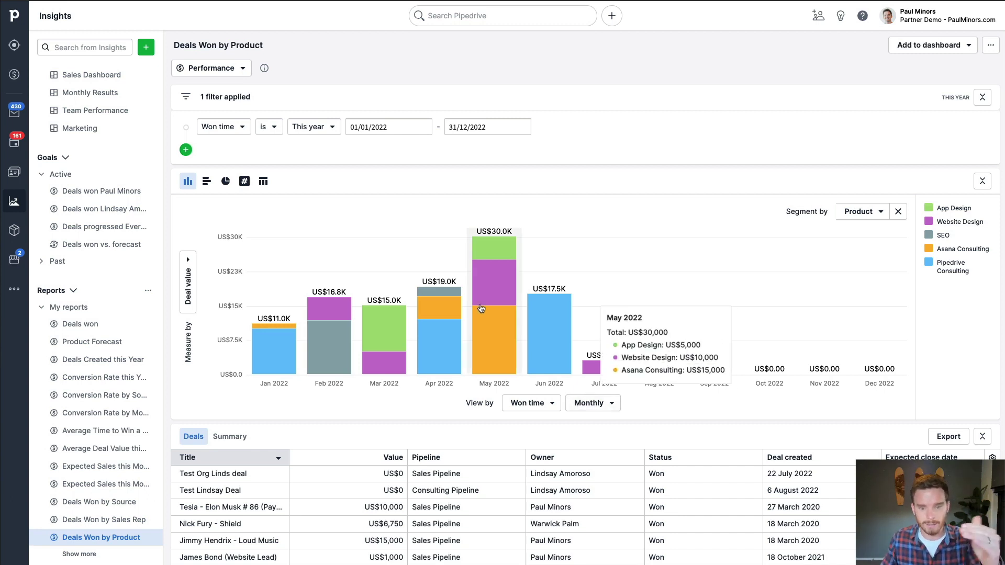
pyautogui.click(862, 212)
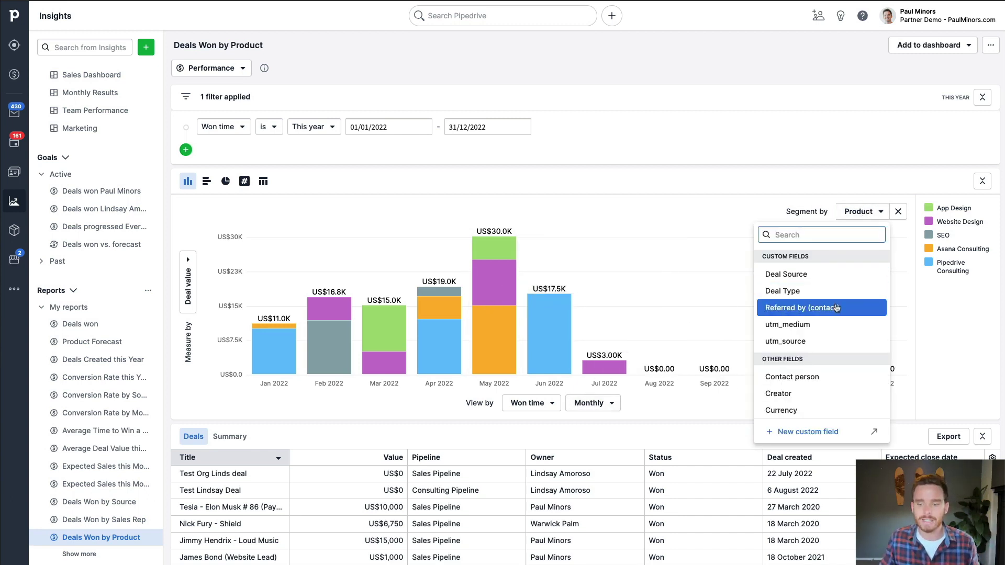
pyautogui.scroll(-4, 835, 312)
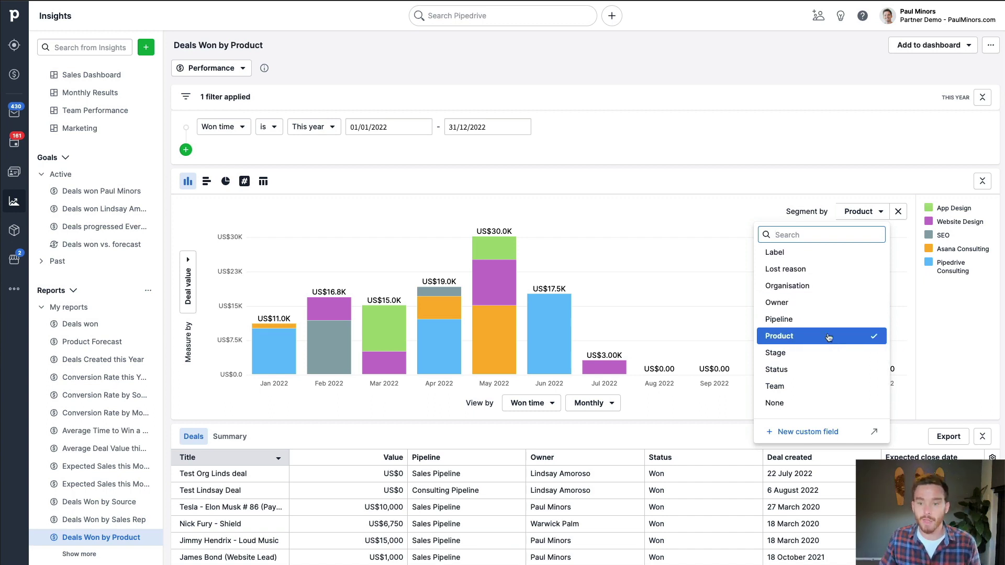
pyautogui.click(791, 166)
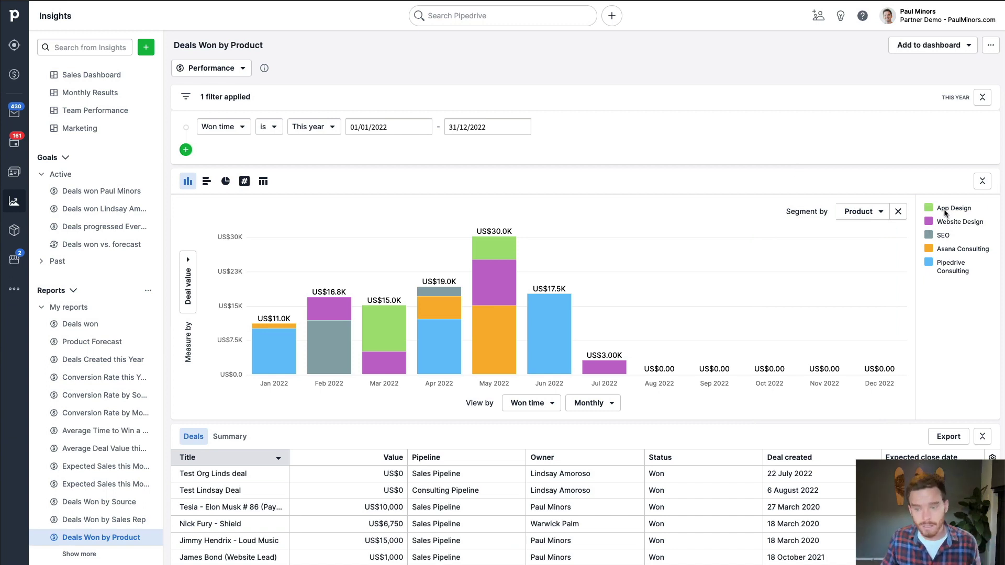
pyautogui.moveTo(487, 289)
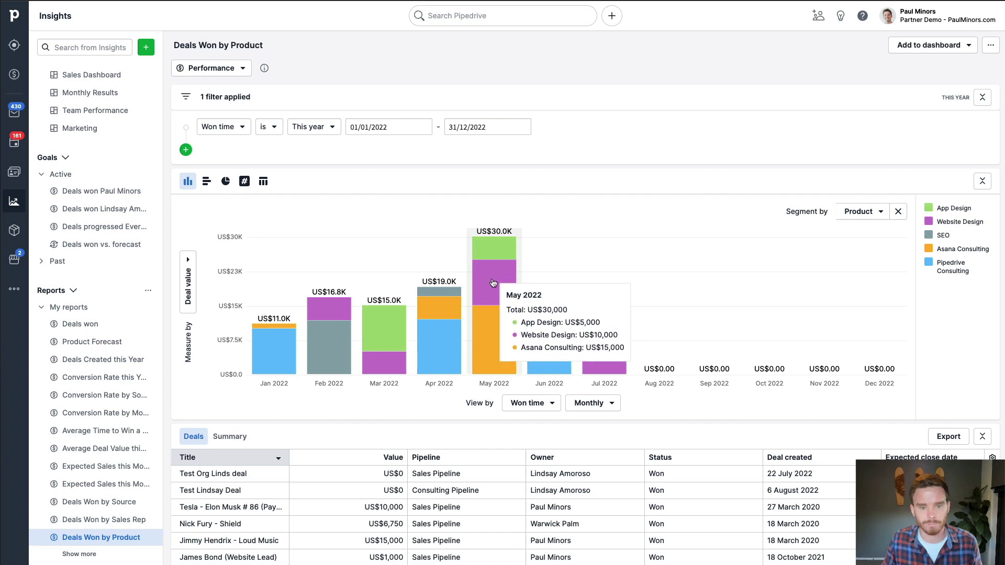
pyautogui.click(92, 75)
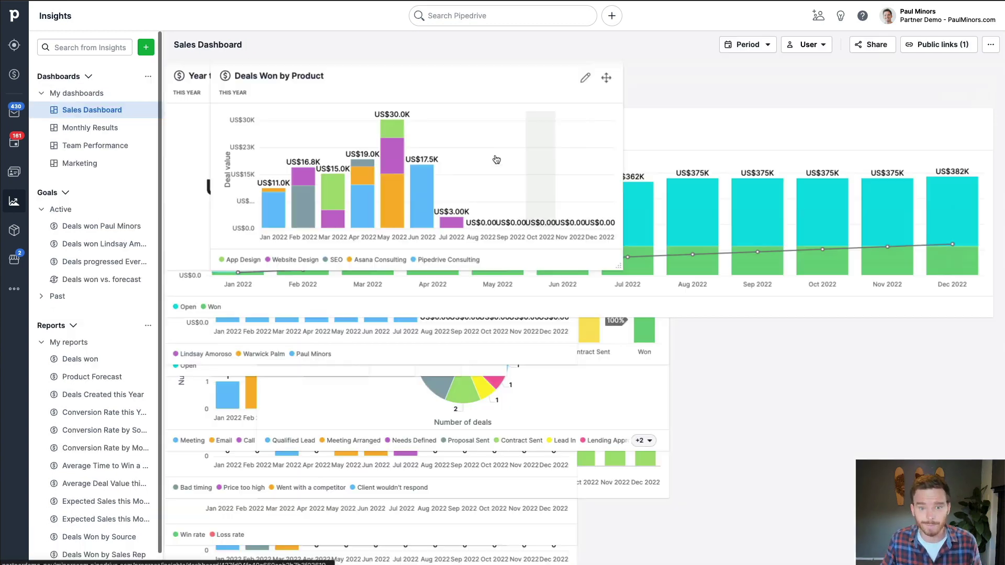
pyautogui.click(862, 82)
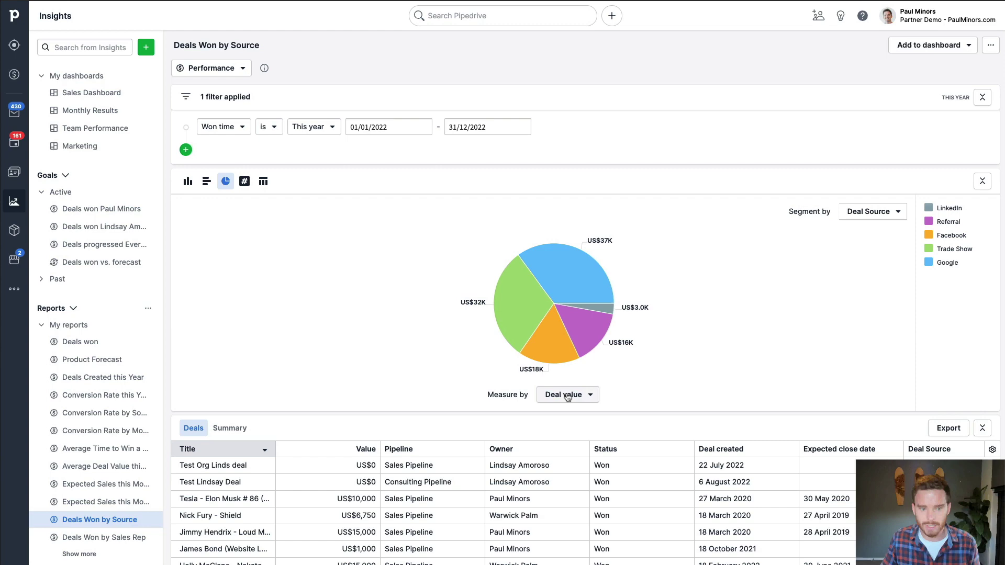
pyautogui.click(244, 182)
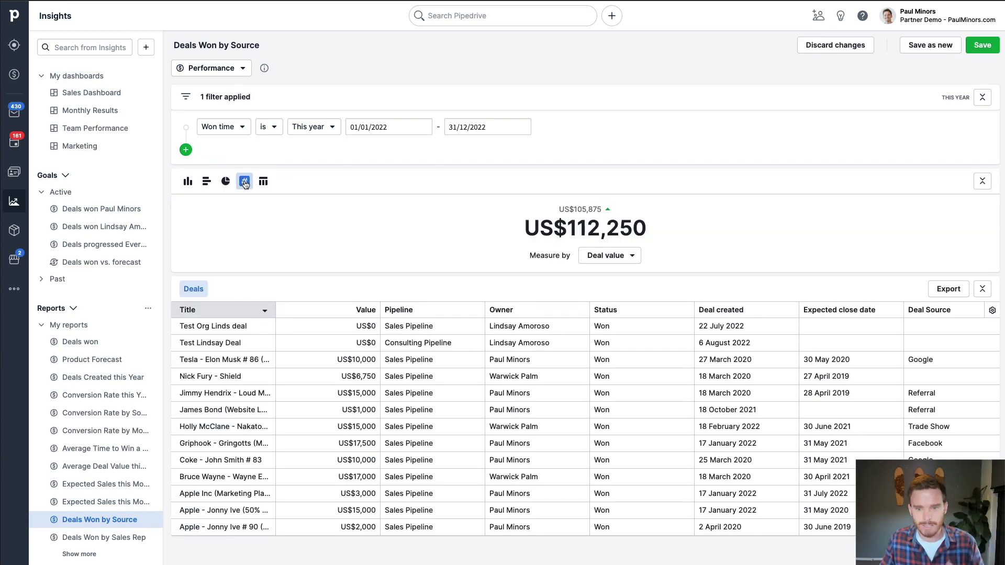
pyautogui.click(226, 182)
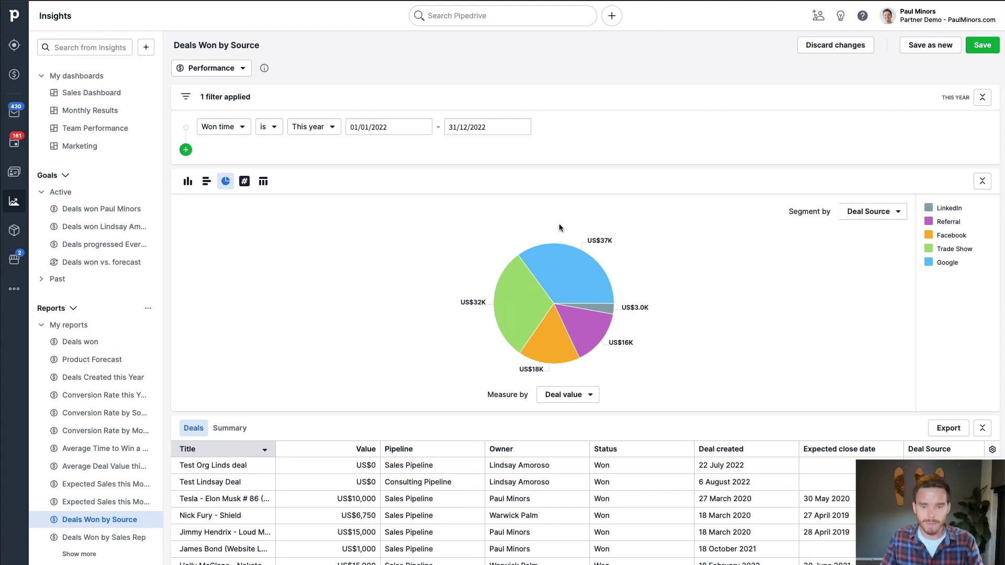
pyautogui.click(867, 216)
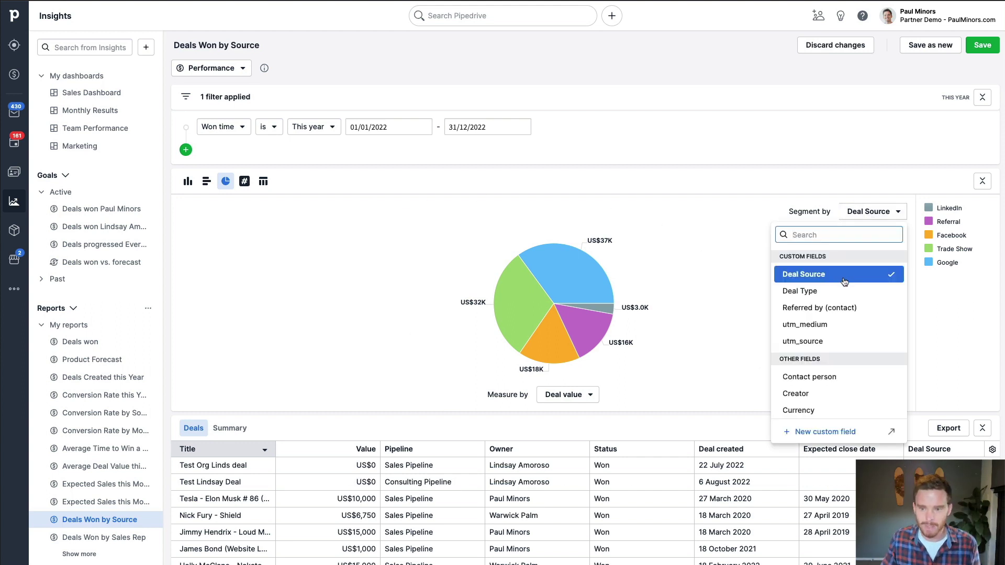
pyautogui.click(742, 275)
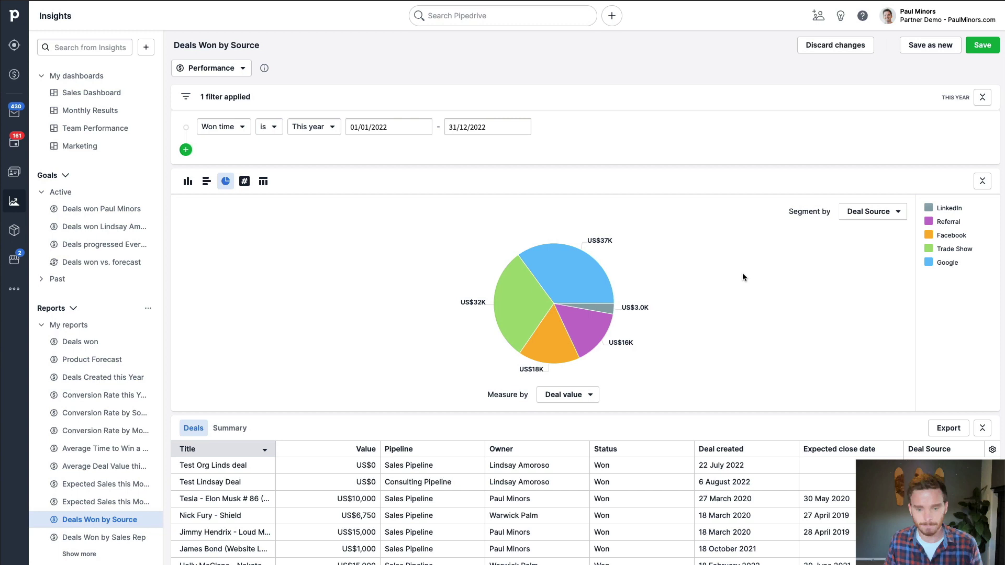
pyautogui.moveTo(561, 282)
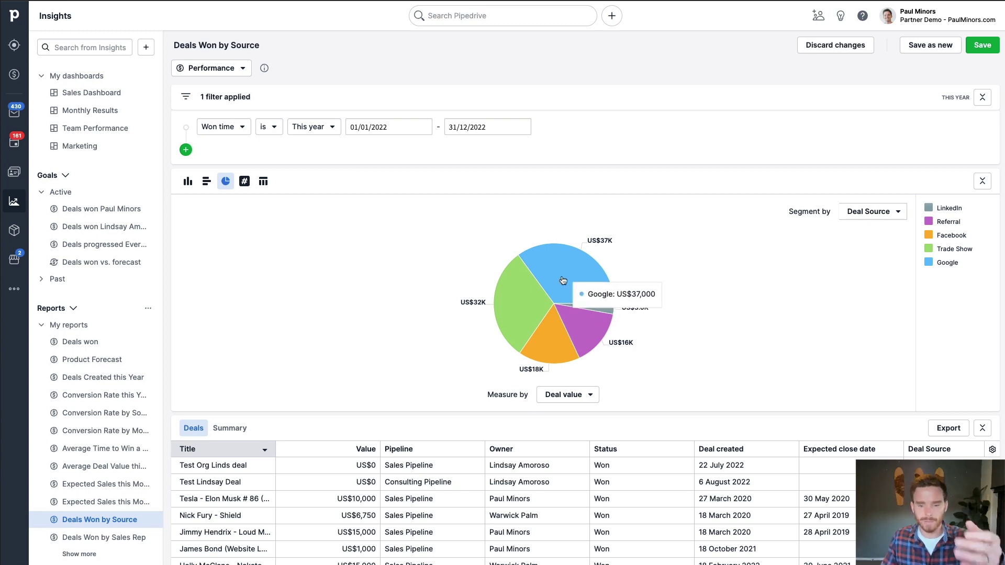
pyautogui.moveTo(526, 327)
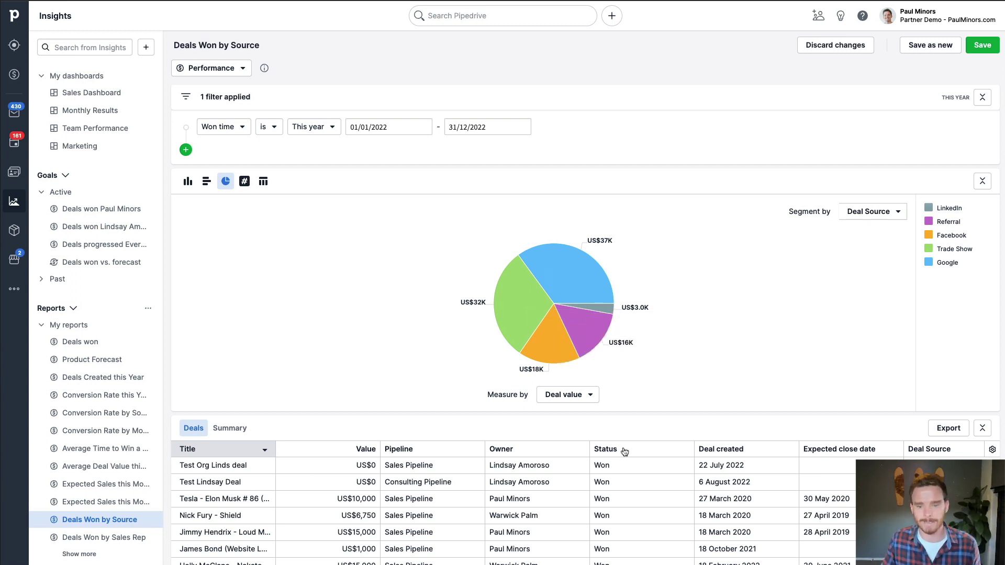
pyautogui.click(98, 94)
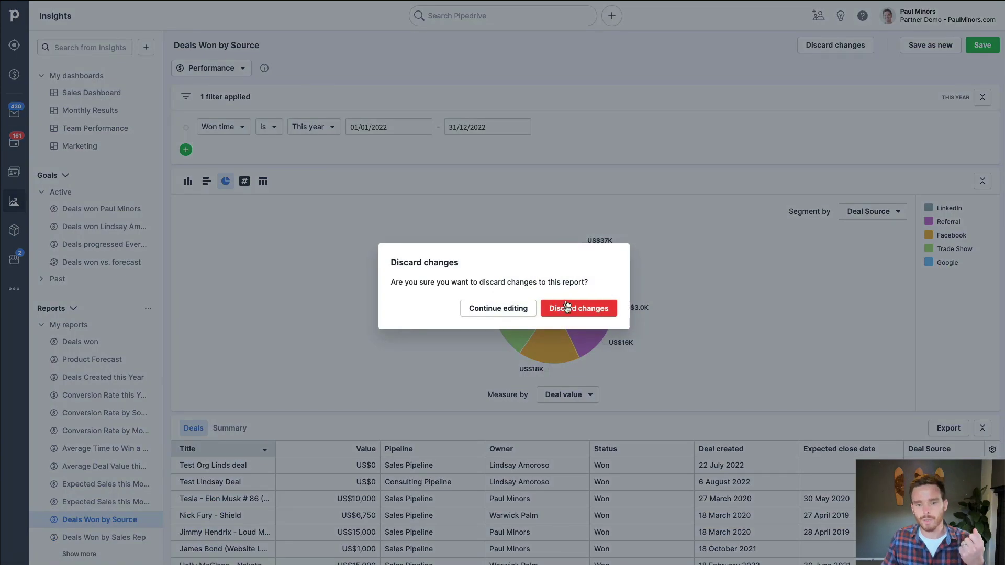
pyautogui.press('Return')
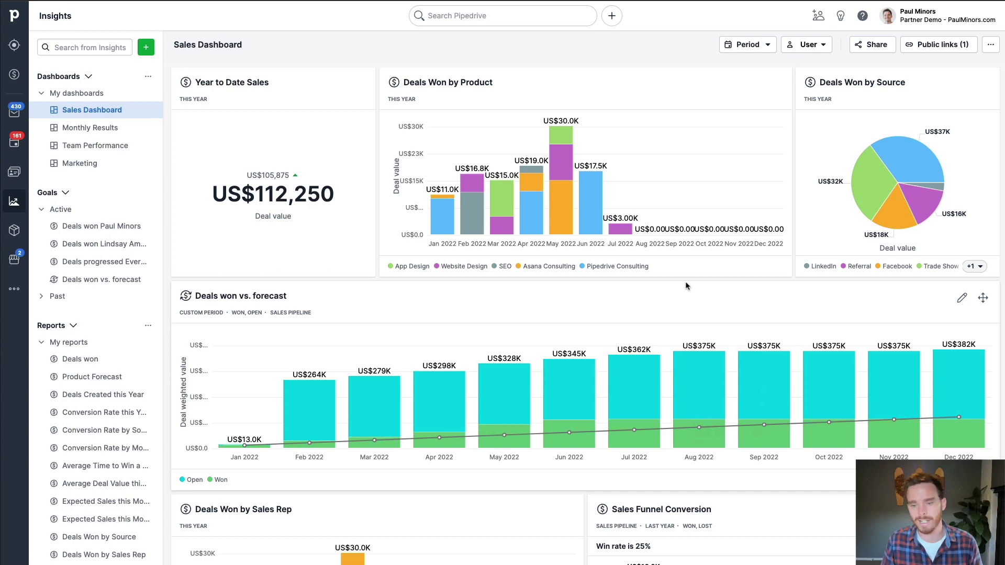
pyautogui.scroll(-3, 685, 283)
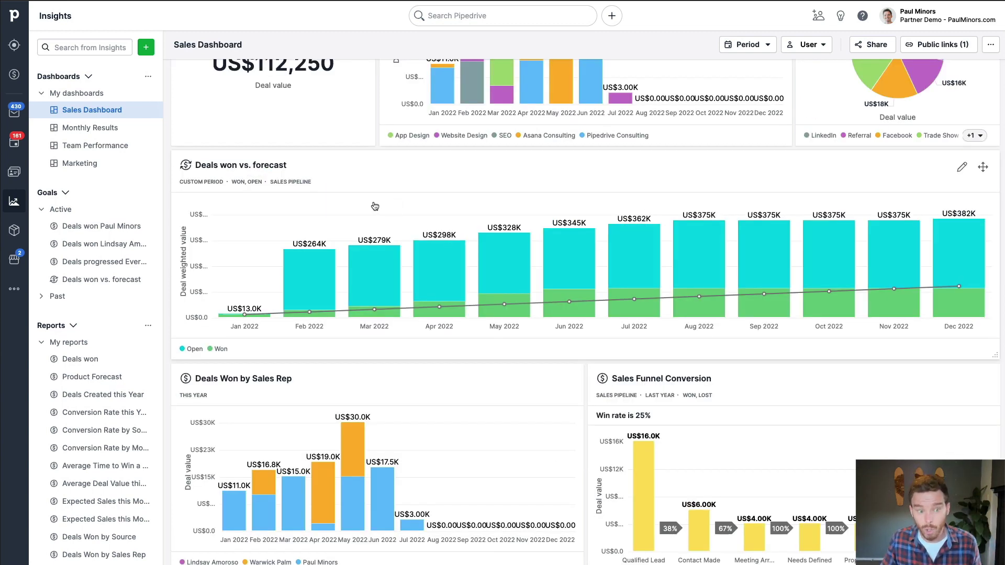
pyautogui.click(102, 279)
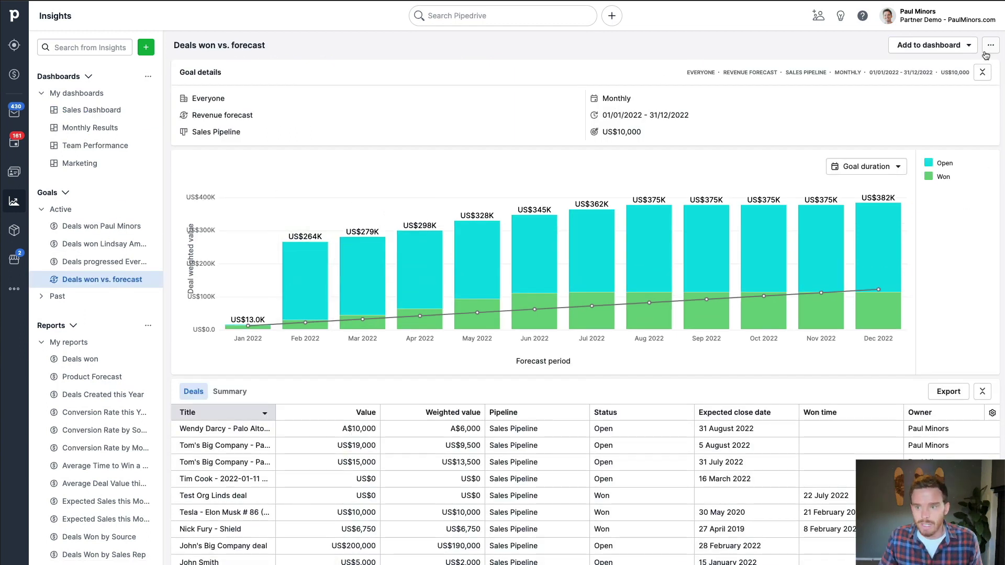
pyautogui.click(238, 72)
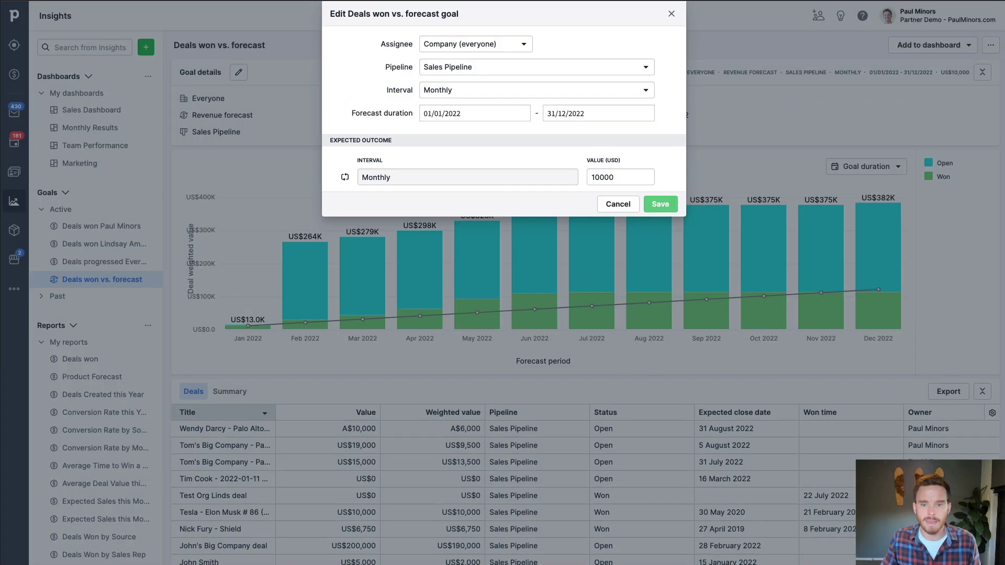
pyautogui.click(610, 204)
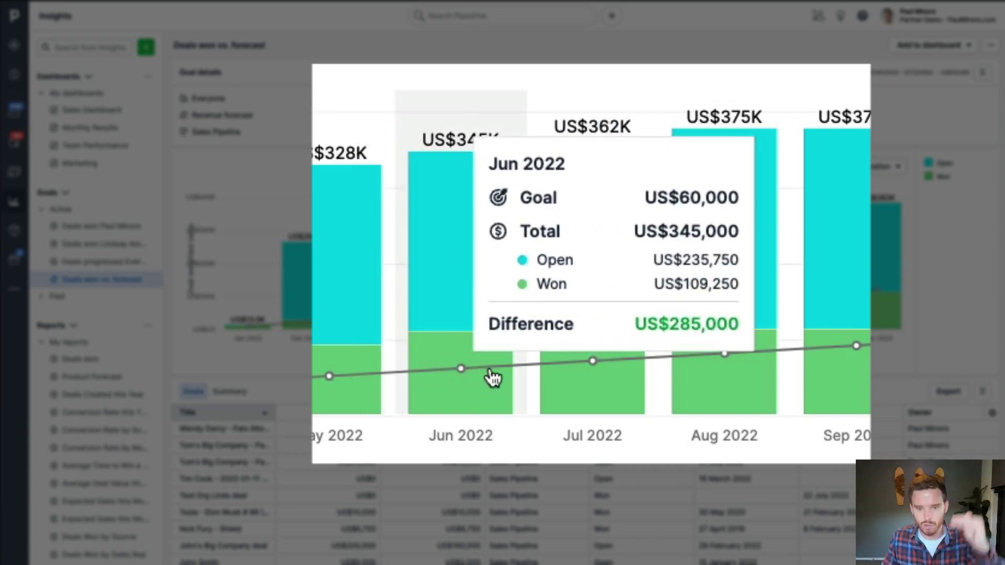
pyautogui.scroll(-1, 492, 376)
pyautogui.scroll(-2, 473, 352)
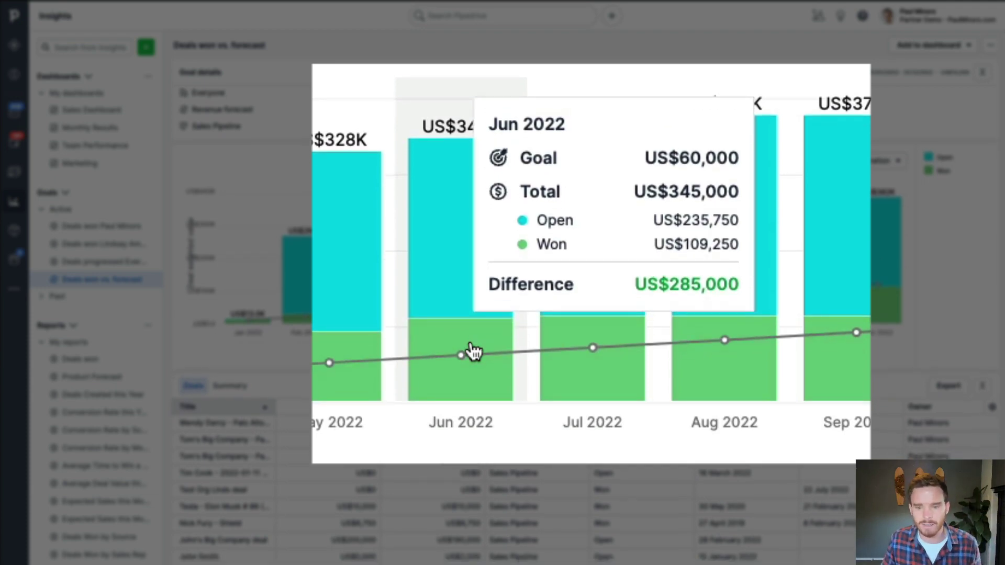
pyautogui.scroll(-1, 474, 352)
pyautogui.scroll(-2, 473, 351)
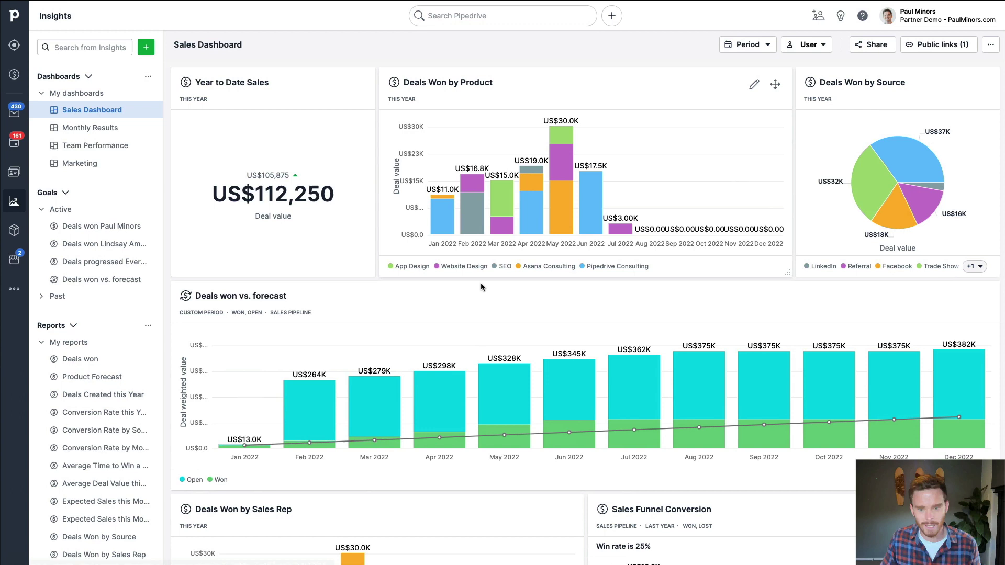
pyautogui.scroll(-1, 472, 284)
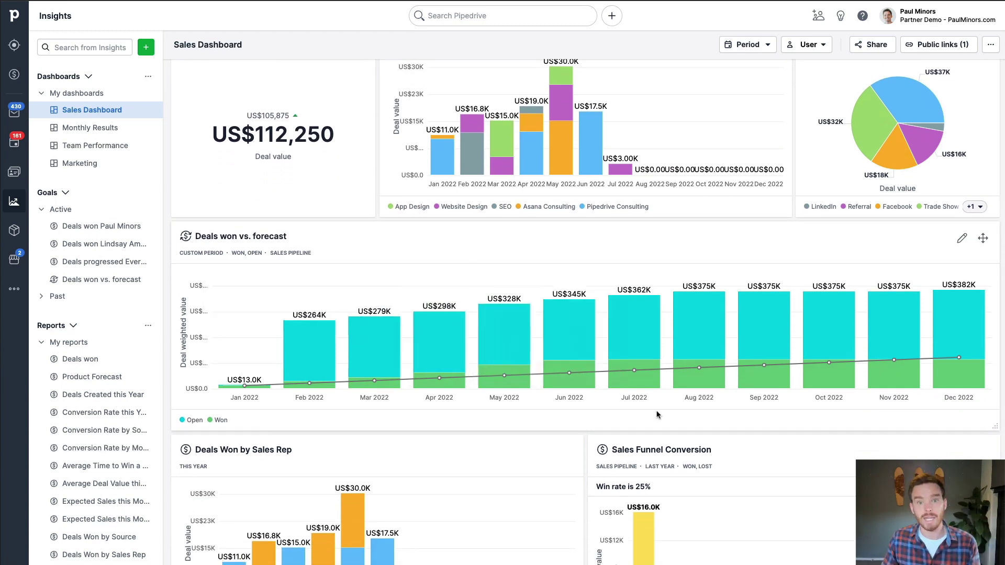
pyautogui.scroll(-5, 630, 422)
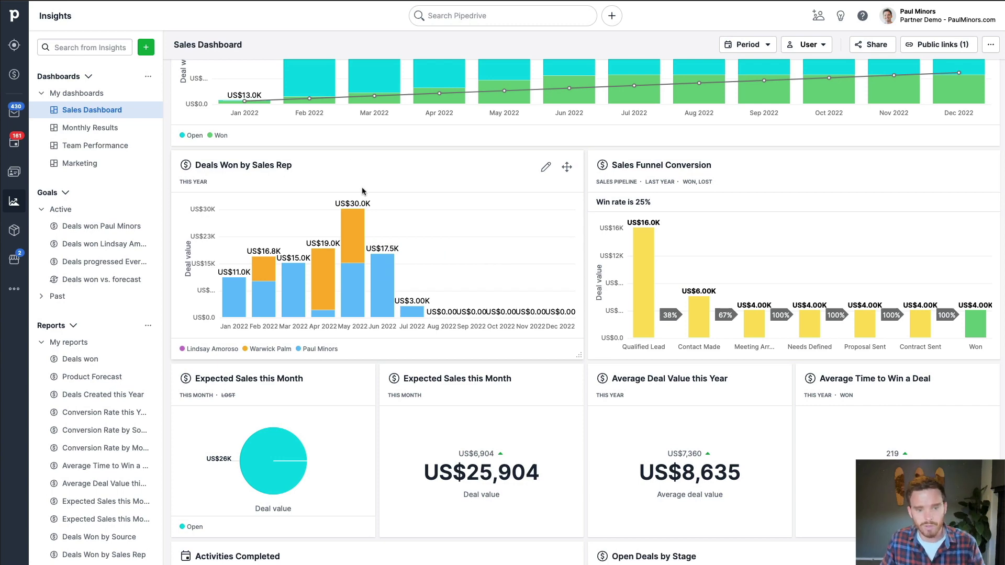
pyautogui.moveTo(355, 253)
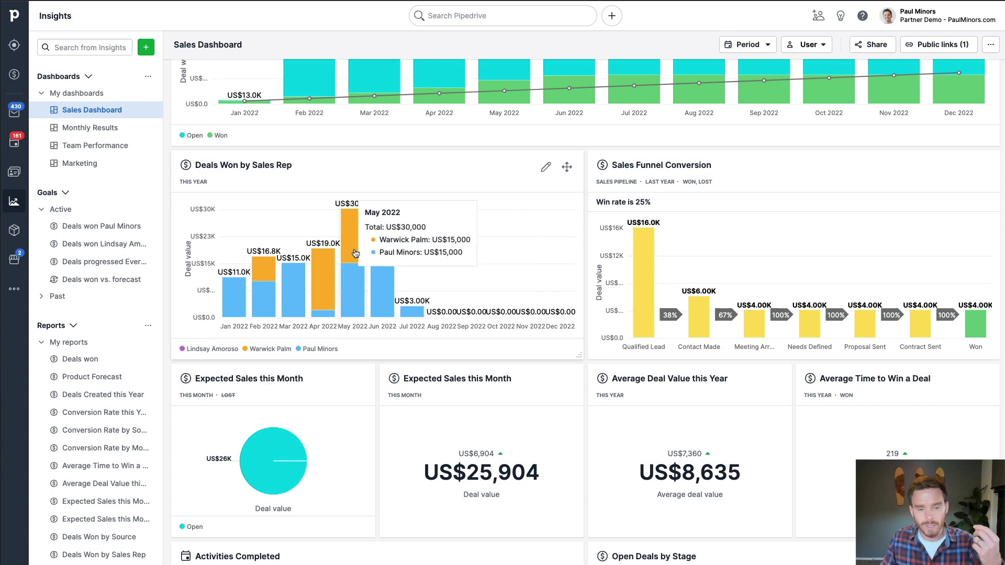
pyautogui.scroll(6, 354, 254)
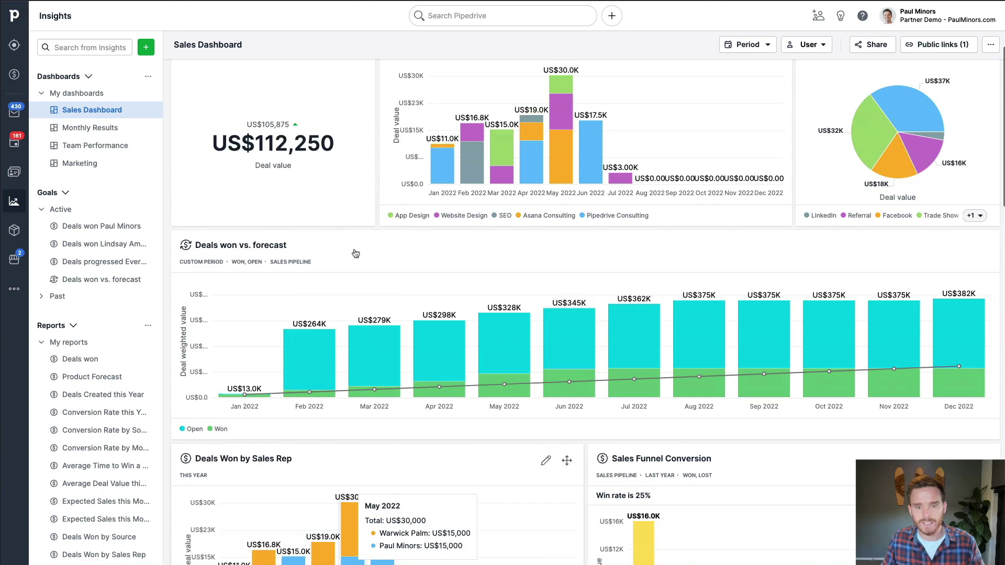
pyautogui.scroll(-7, 517, 196)
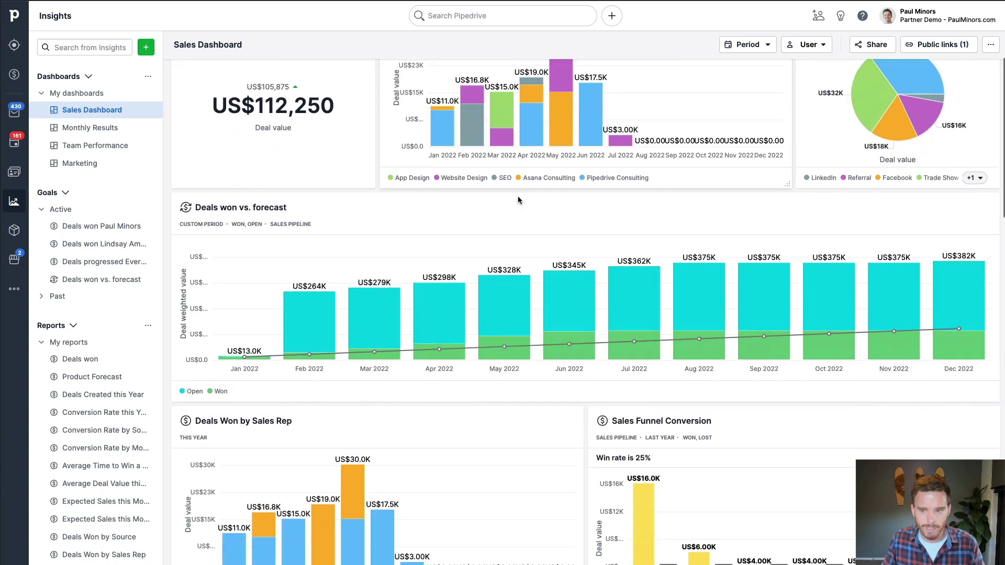
pyautogui.moveTo(353, 182)
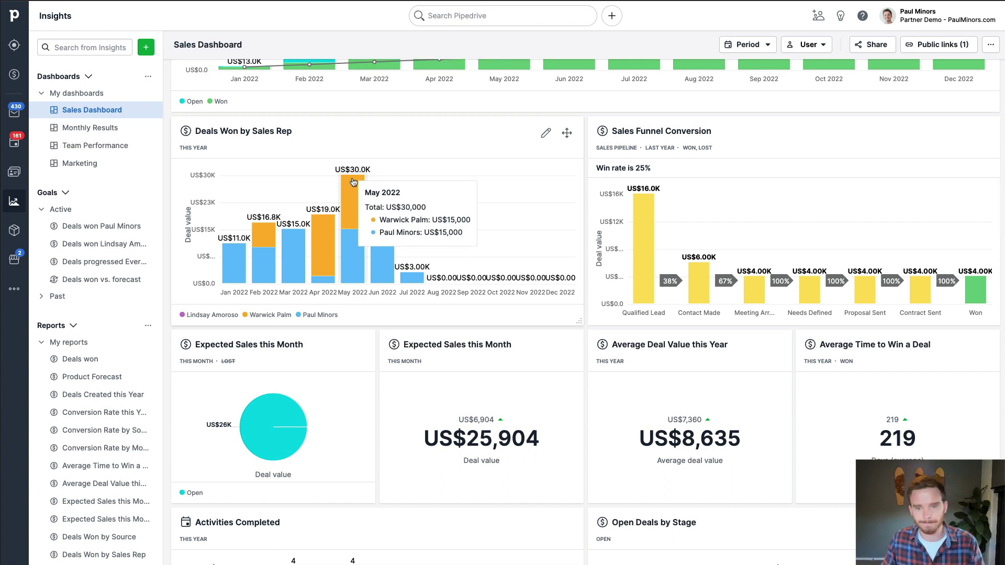
pyautogui.scroll(1, 351, 179)
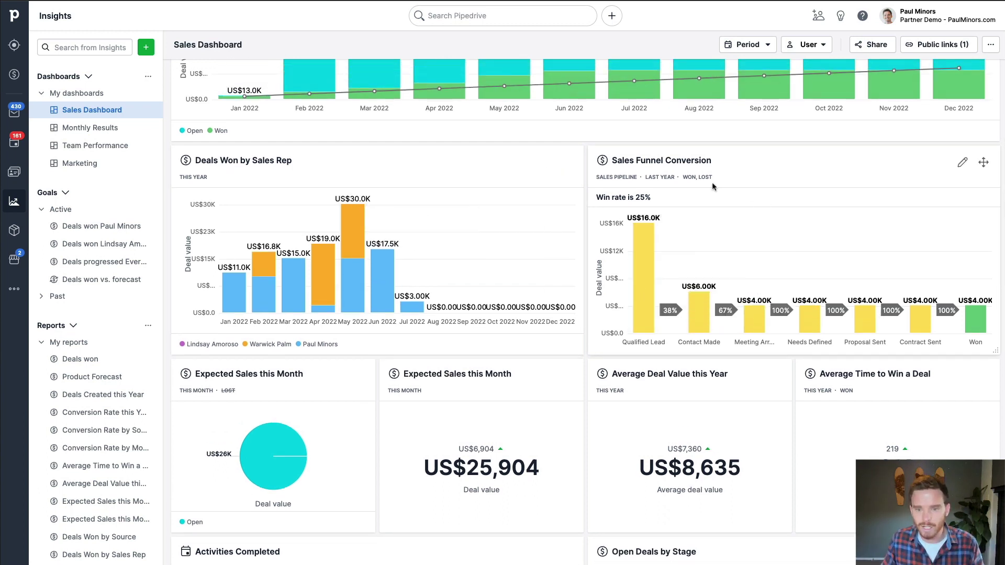
pyautogui.moveTo(653, 198); pyautogui.dragTo(596, 197)
pyautogui.click(662, 201)
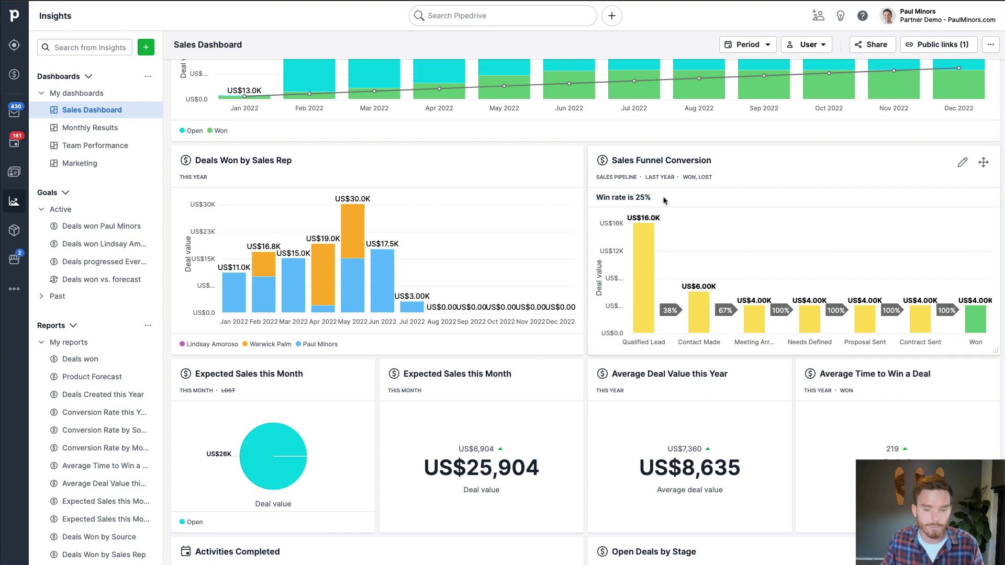
pyautogui.scroll(1, 660, 203)
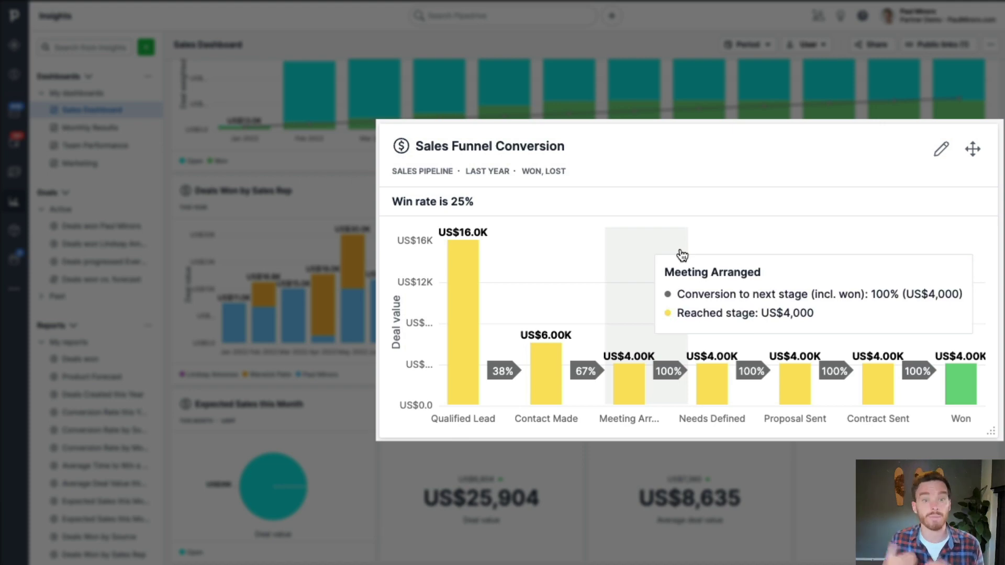
pyautogui.scroll(-4, 682, 256)
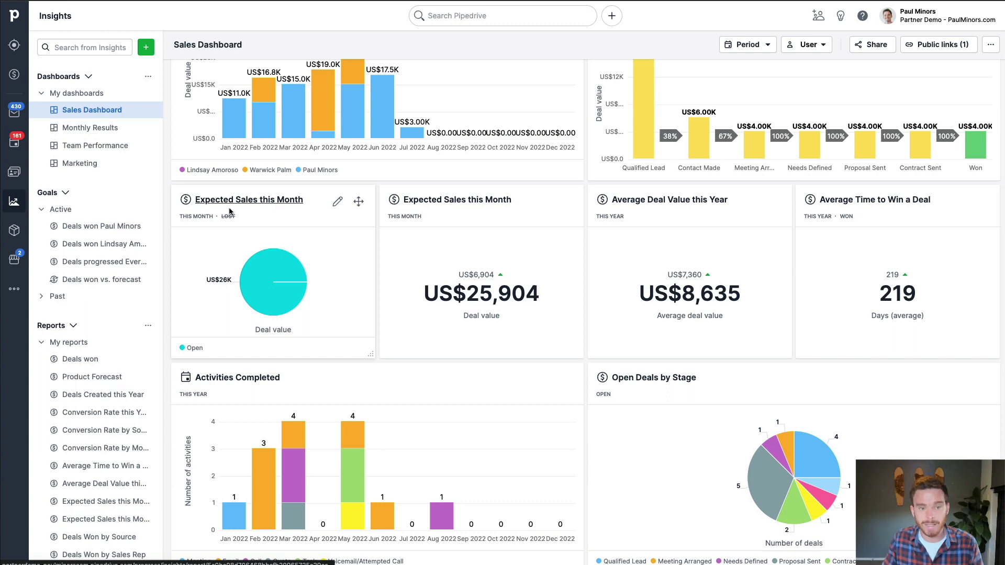
pyautogui.moveTo(272, 298)
pyautogui.click(264, 203)
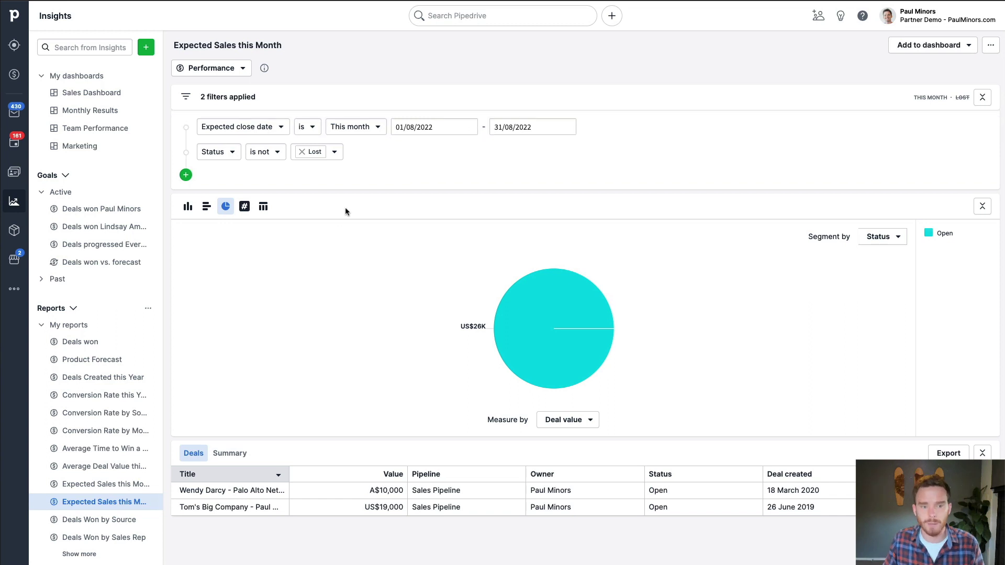
pyautogui.moveTo(542, 352)
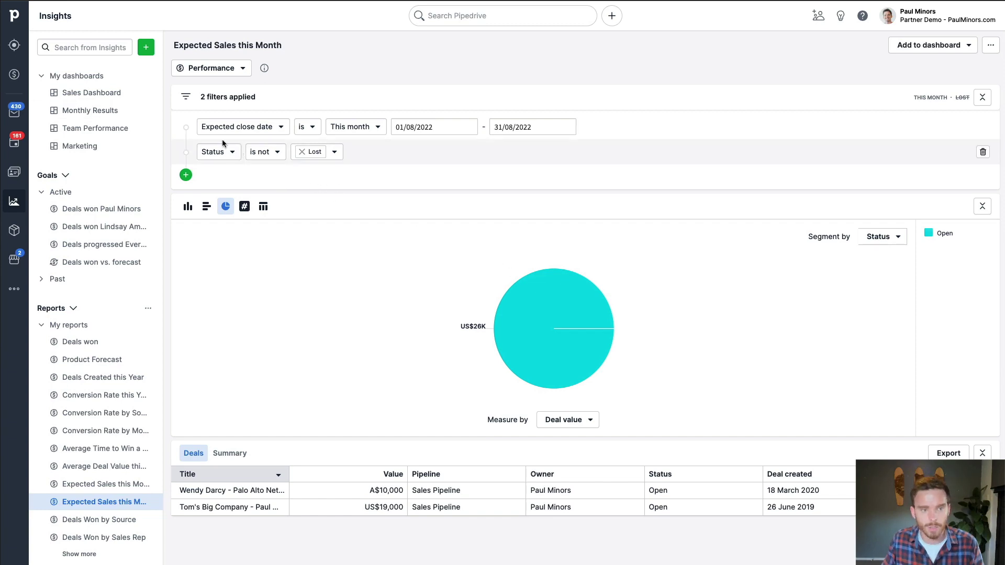
pyautogui.click(107, 95)
pyautogui.scroll(-10, 464, 236)
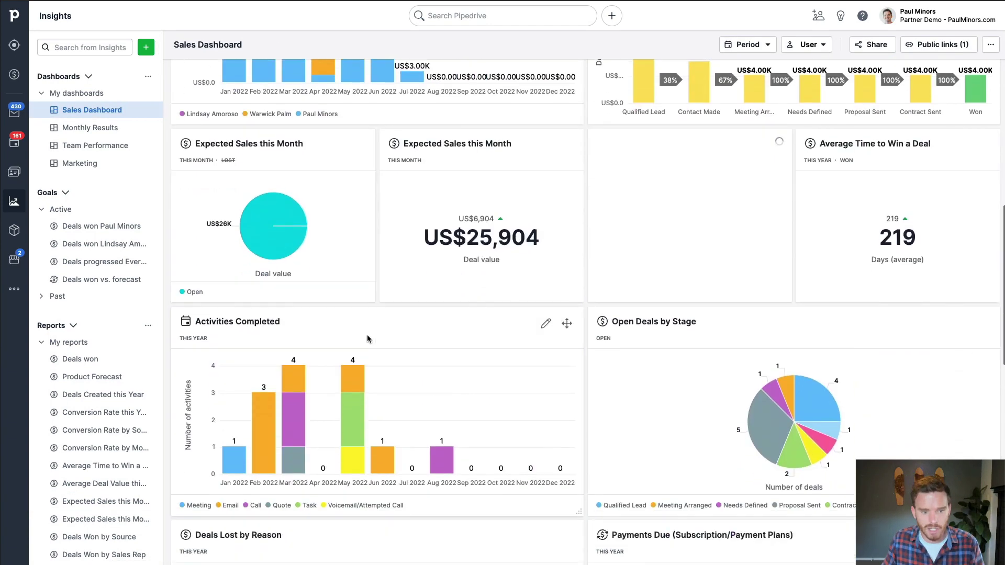
pyautogui.moveTo(272, 183)
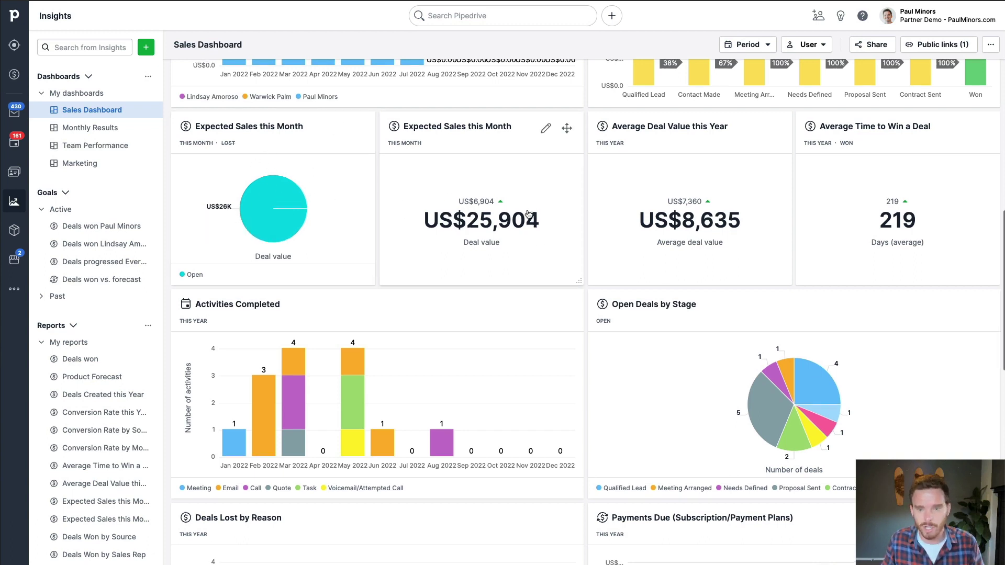
pyautogui.scroll(1, 651, 165)
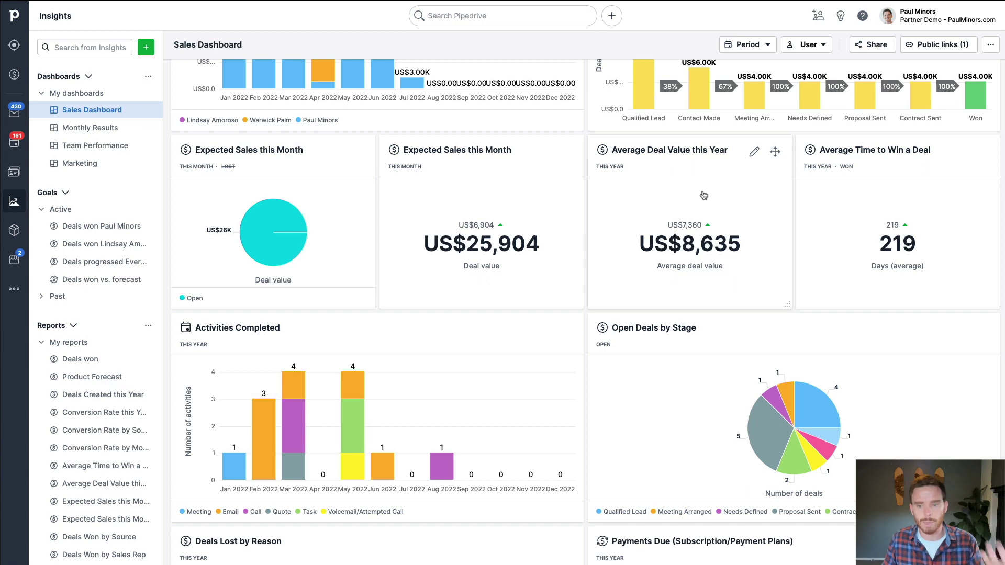
pyautogui.moveTo(709, 228)
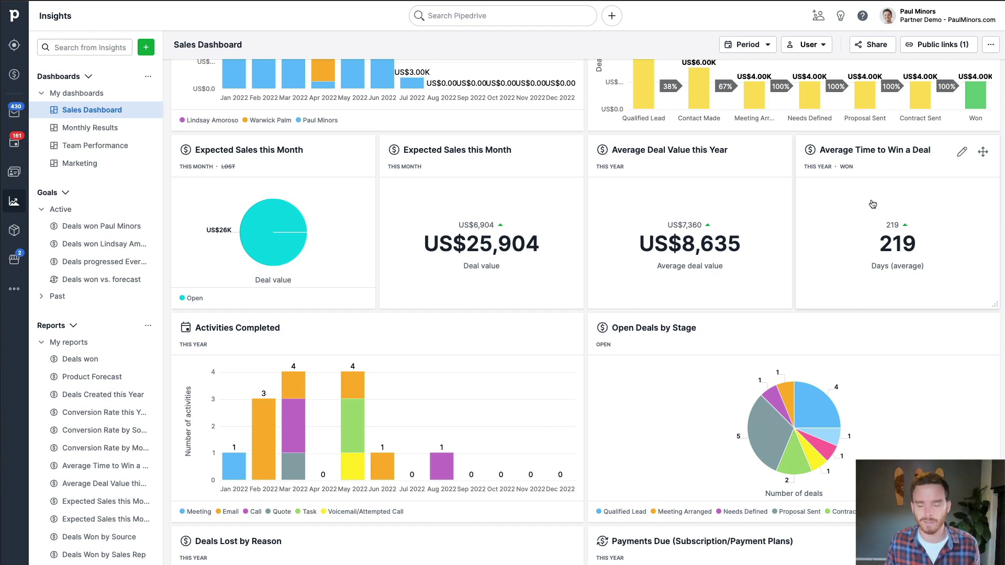
pyautogui.scroll(-5, 607, 189)
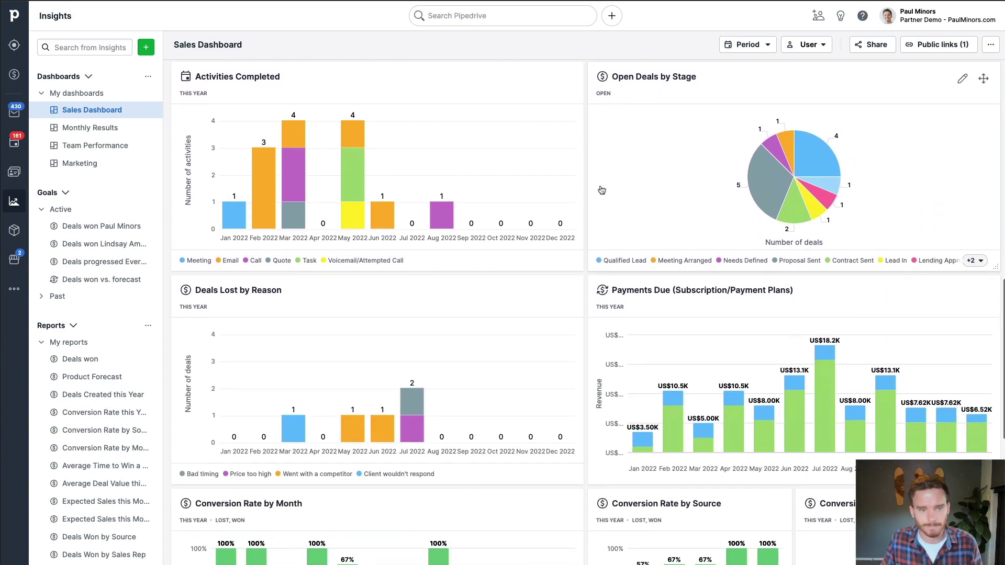
pyautogui.scroll(3, 583, 184)
pyautogui.scroll(-2, 584, 185)
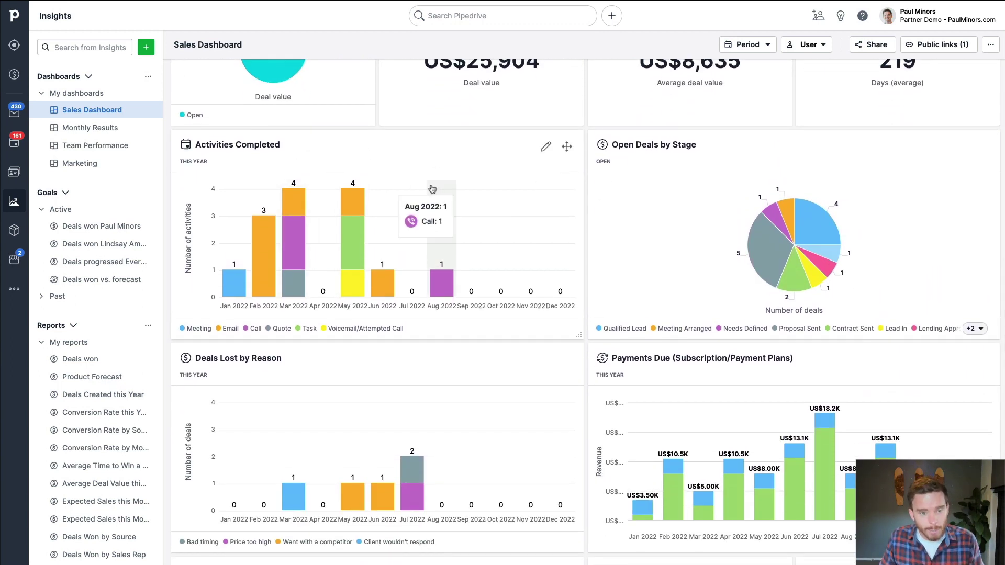
pyautogui.moveTo(353, 207)
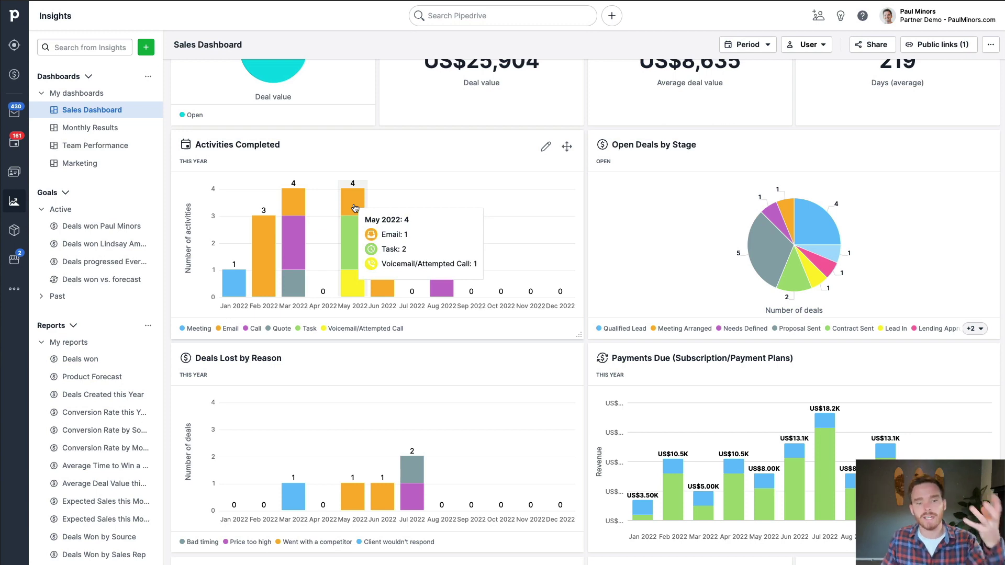
pyautogui.moveTo(291, 215)
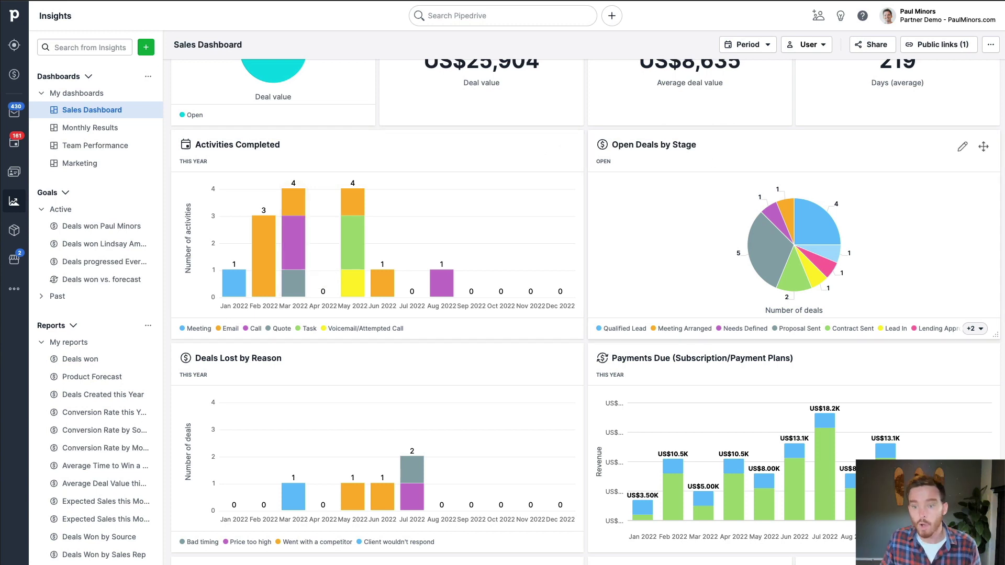
pyautogui.moveTo(799, 232)
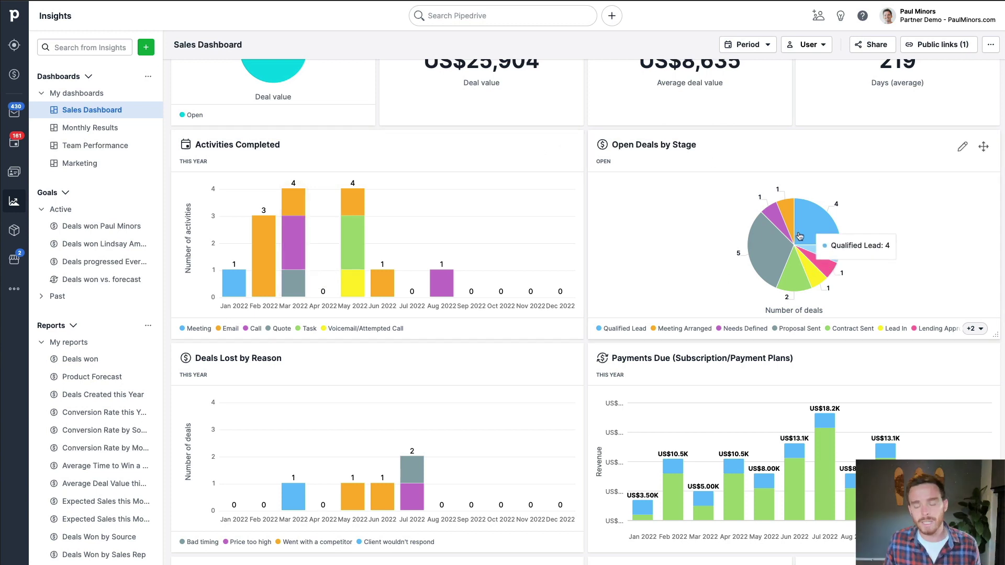
pyautogui.moveTo(757, 249)
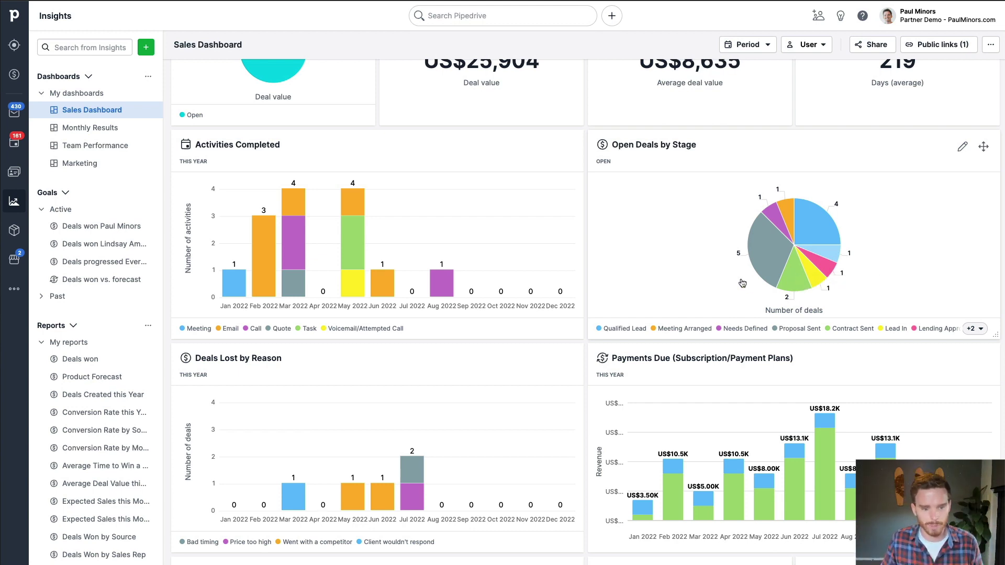
pyautogui.scroll(-3, 793, 274)
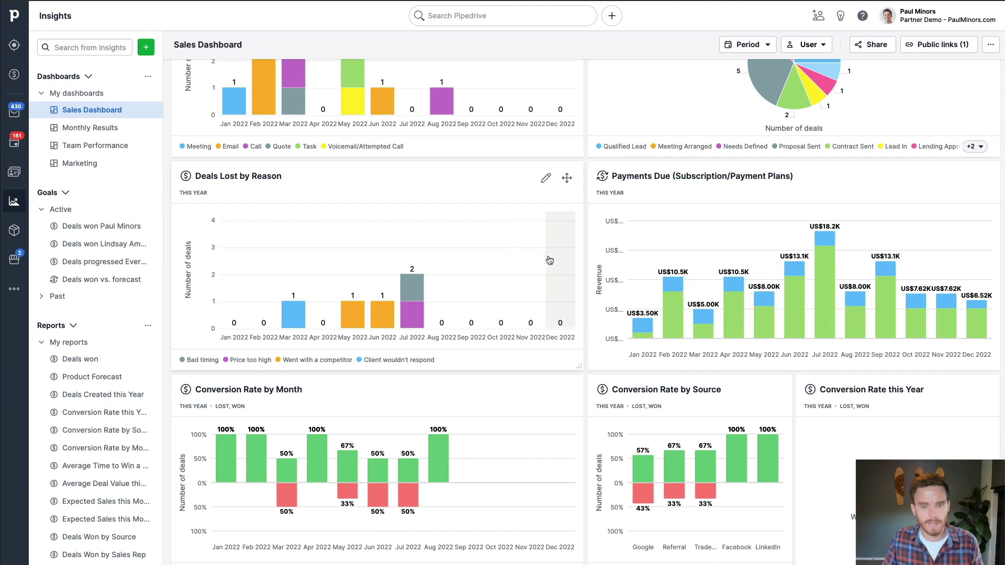
pyautogui.moveTo(413, 285)
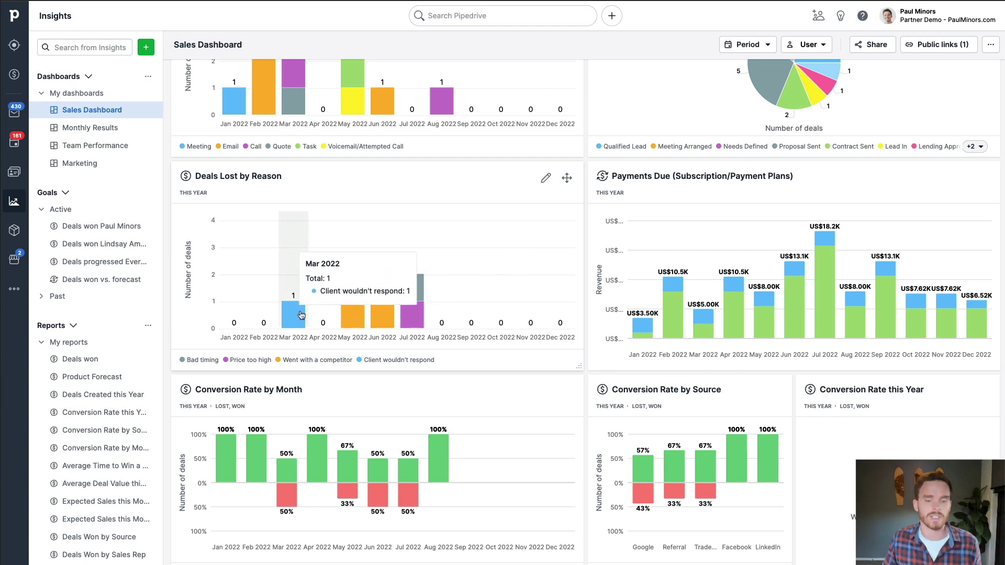
pyautogui.scroll(2, 461, 277)
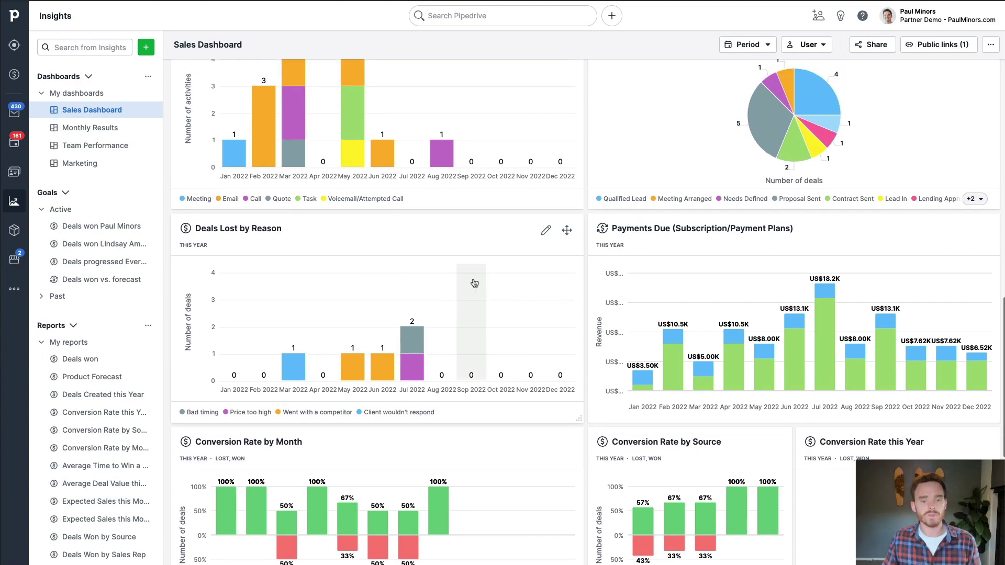
pyautogui.scroll(10, 469, 283)
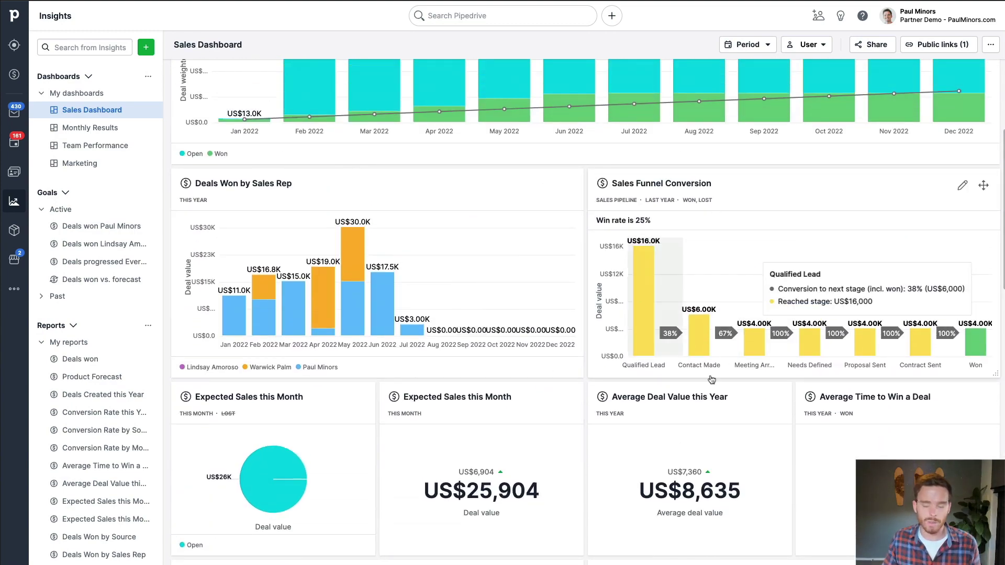
pyautogui.scroll(-13, 391, 342)
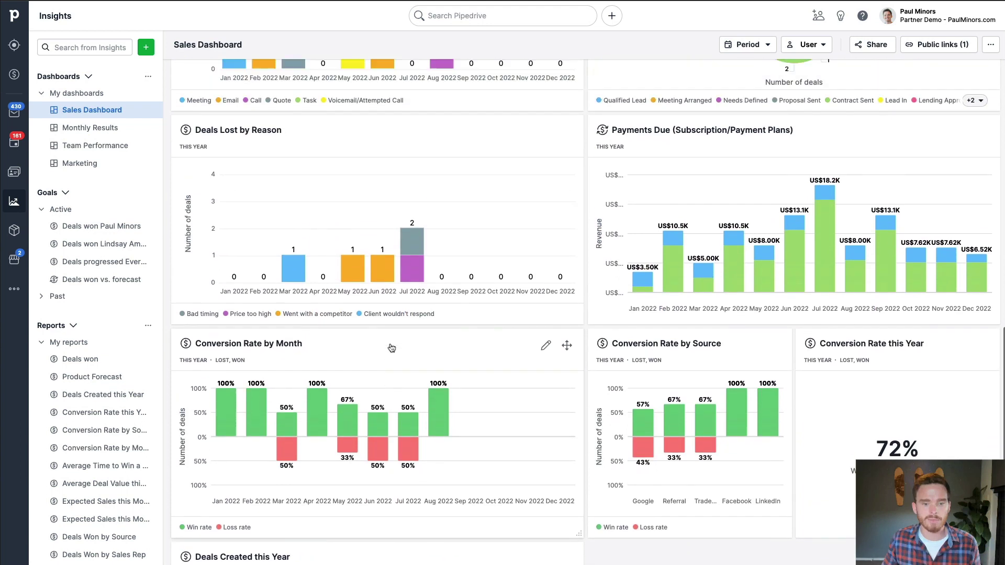
pyautogui.scroll(1, 391, 342)
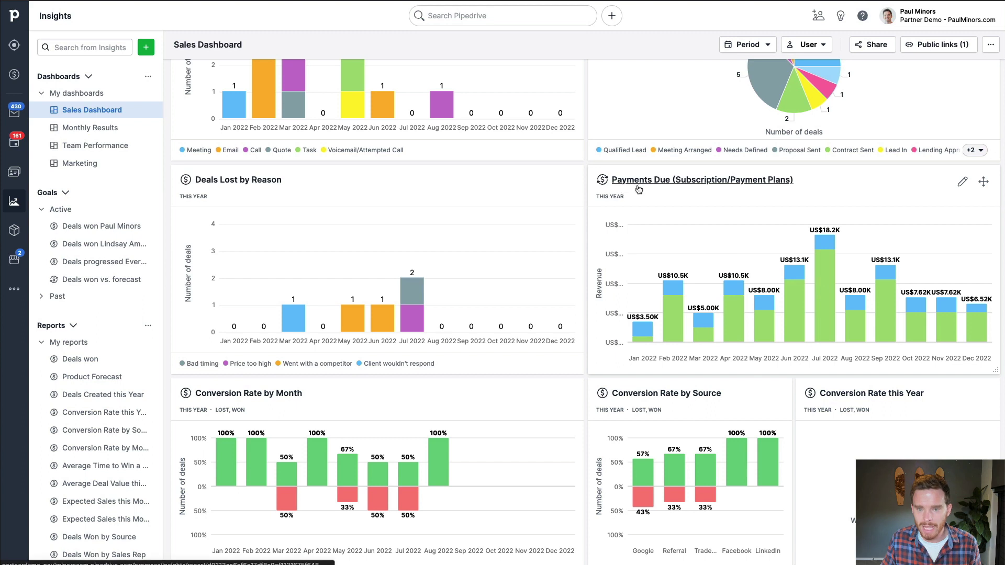
pyautogui.moveTo(819, 268)
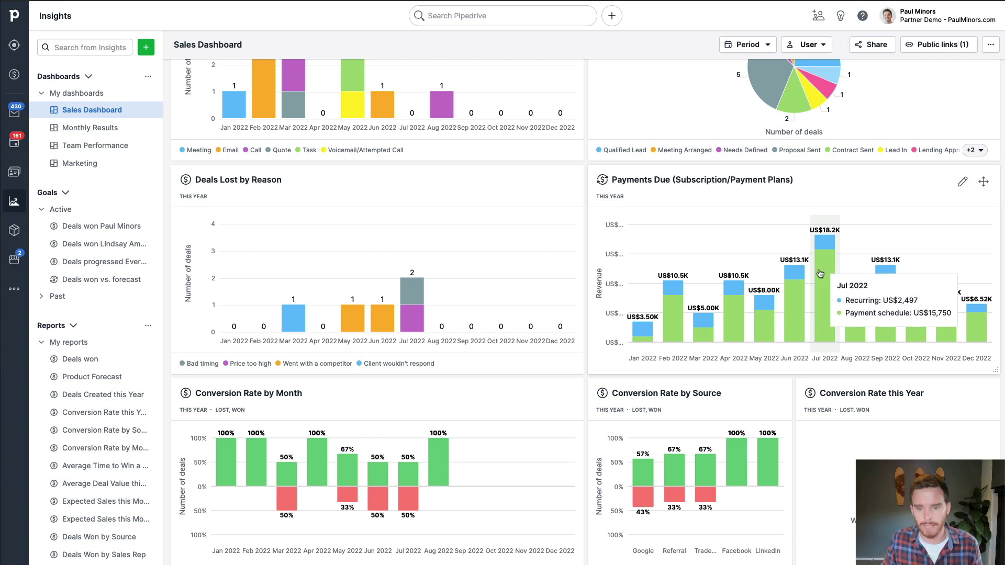
pyautogui.scroll(-5, 820, 275)
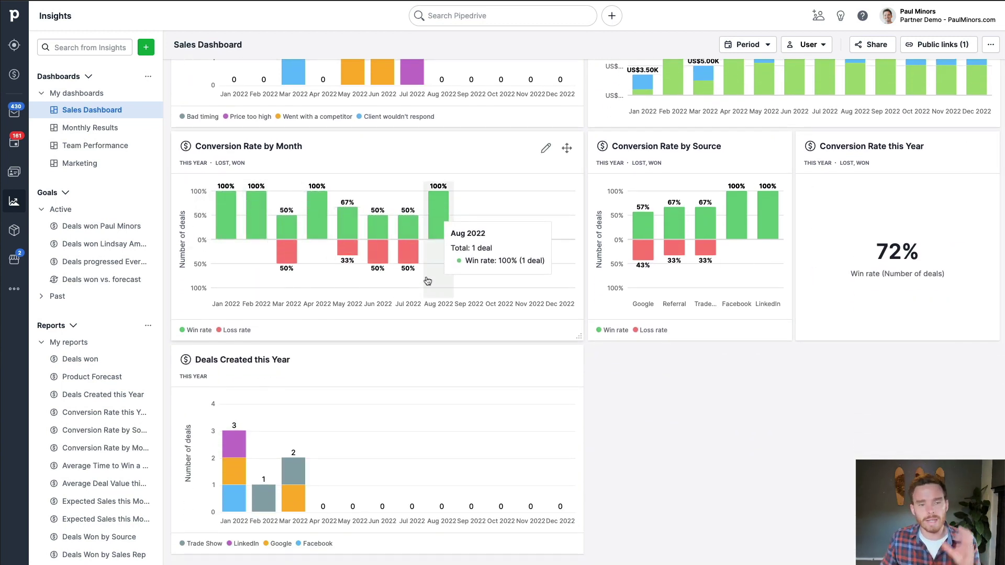
# - Open Conversion Rate by Month, collapse its filters, and inspect the monthly win rates unchanged
pyautogui.click(286, 147)
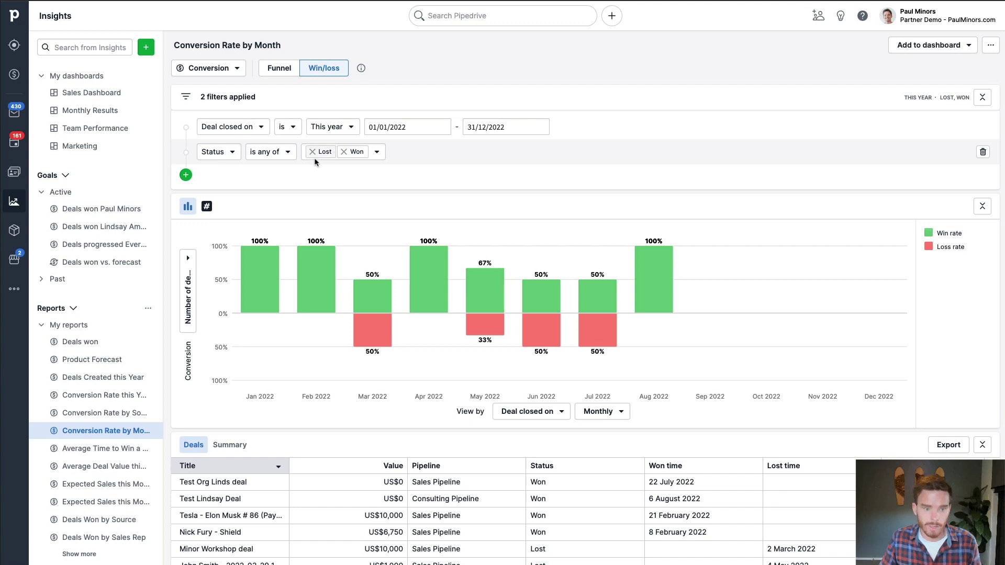
pyautogui.click(350, 158)
pyautogui.moveTo(399, 234)
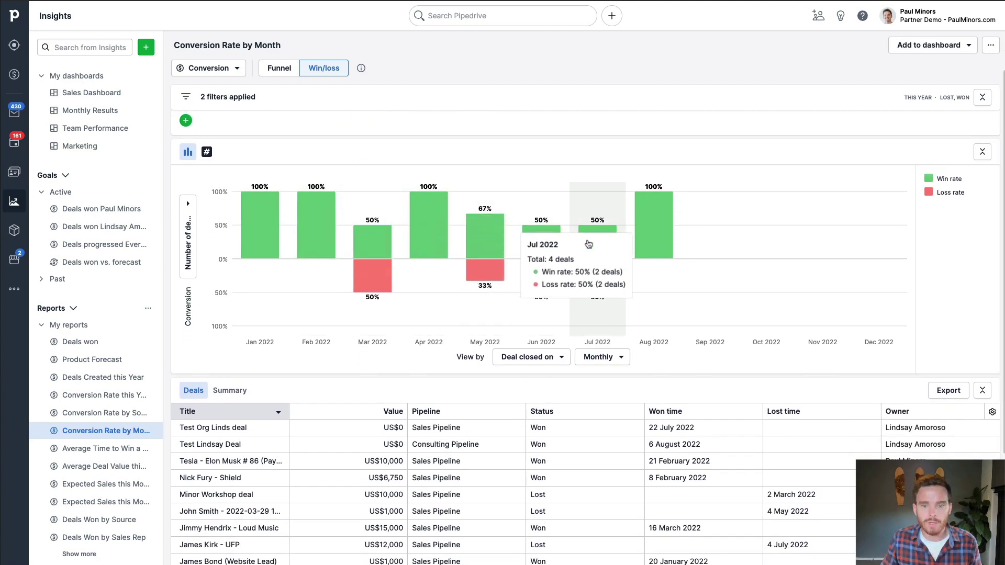
pyautogui.scroll(-1, 387, 248)
pyautogui.scroll(1, 484, 335)
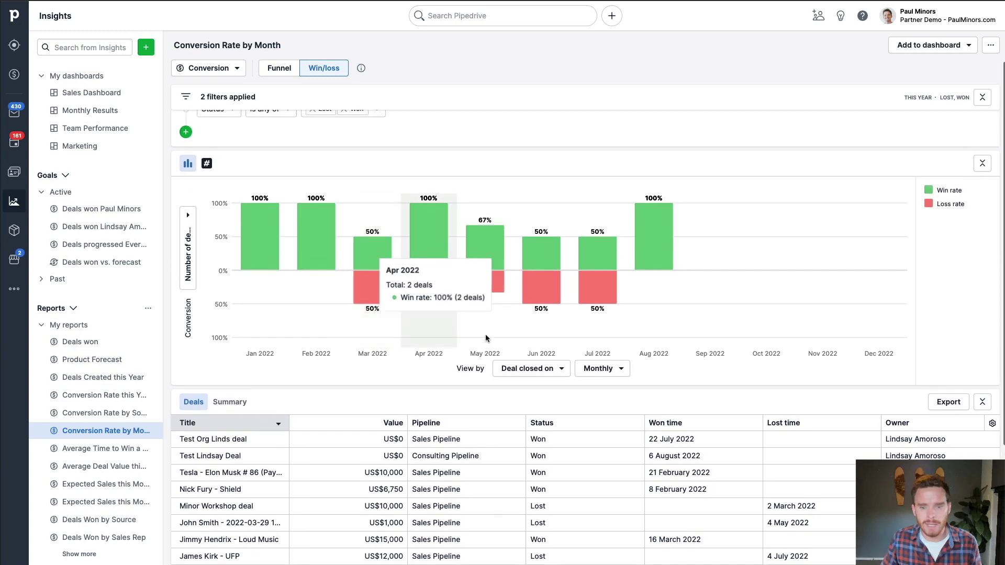
pyautogui.scroll(2, 539, 374)
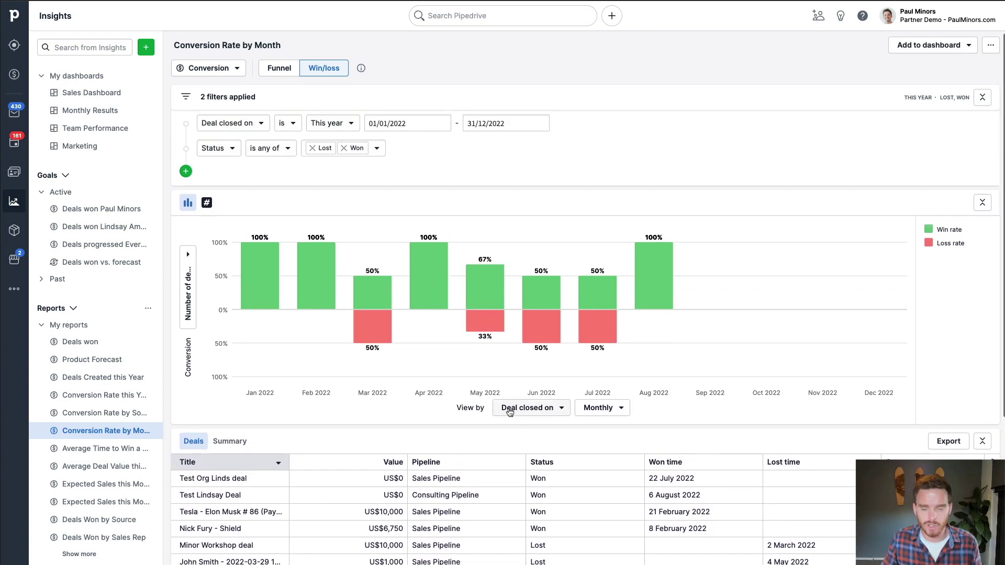
pyautogui.click(192, 282)
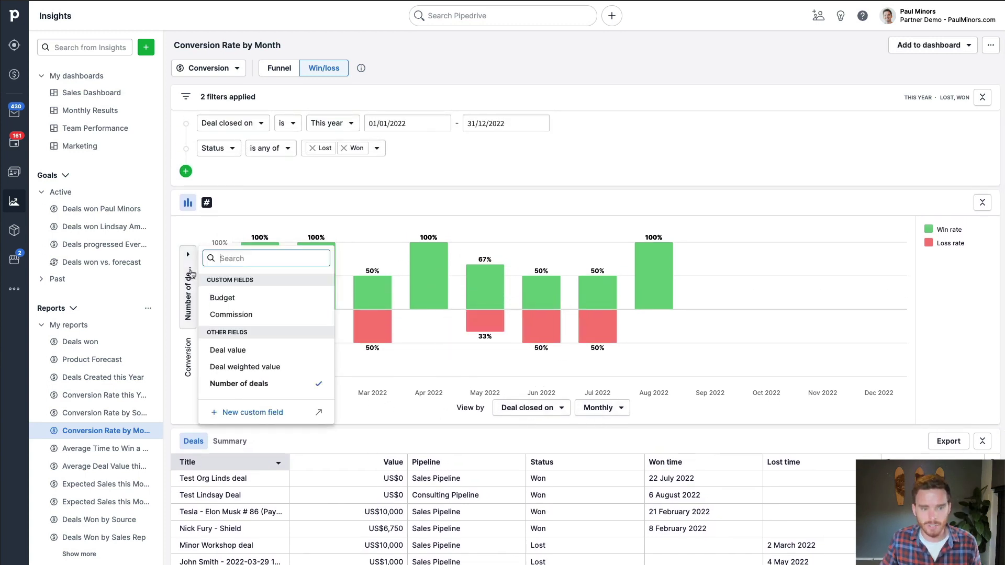
pyautogui.click(474, 203)
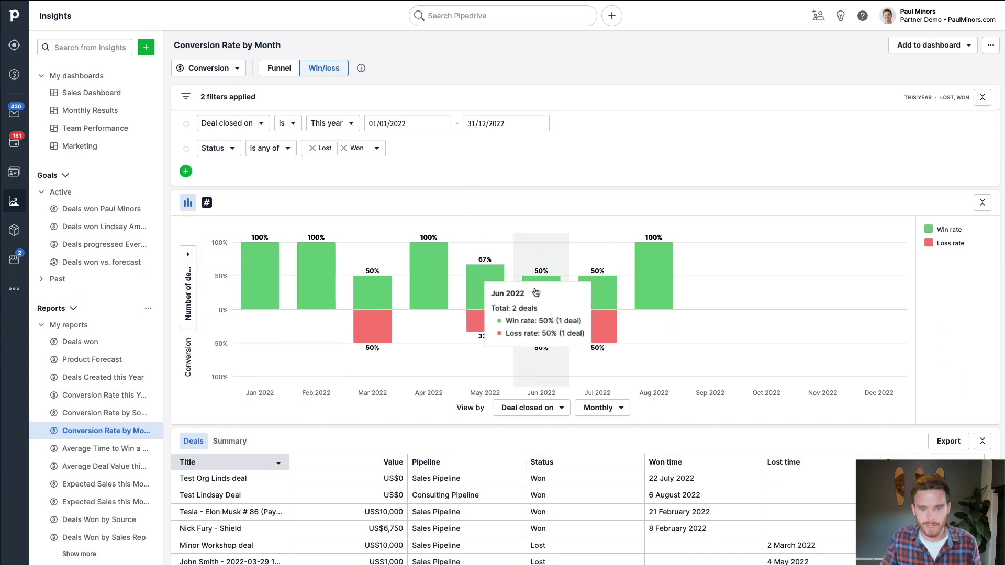
pyautogui.moveTo(592, 301)
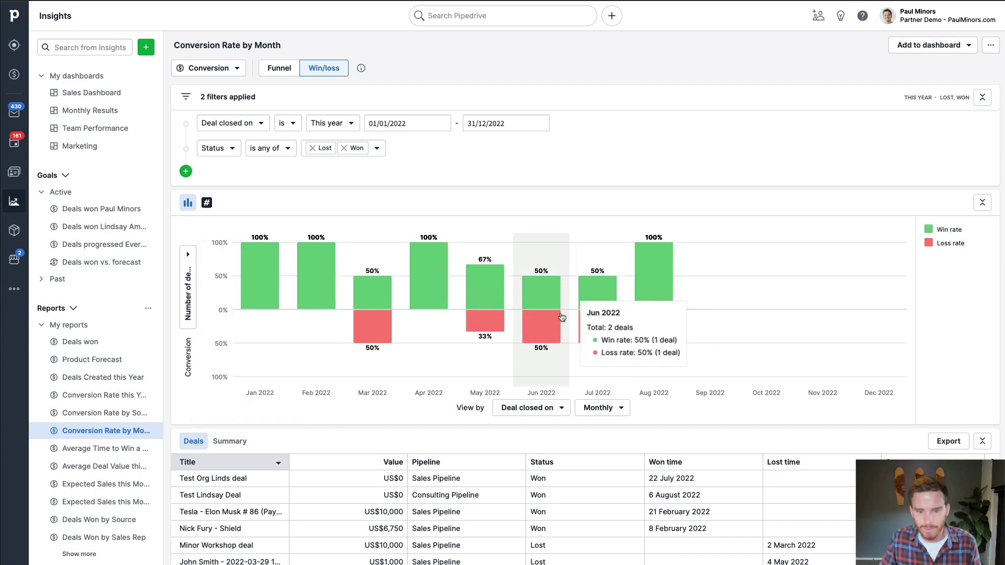
pyautogui.moveTo(489, 301)
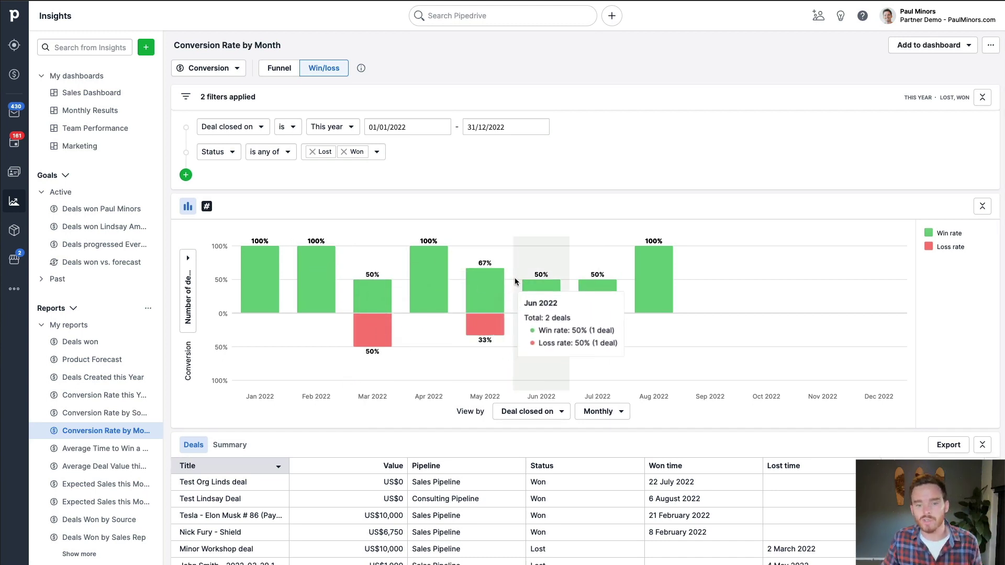
# - Open Conversion Rate by Source and inspect each source's win rate, keeping Deal Source grouping
pyautogui.click(103, 99)
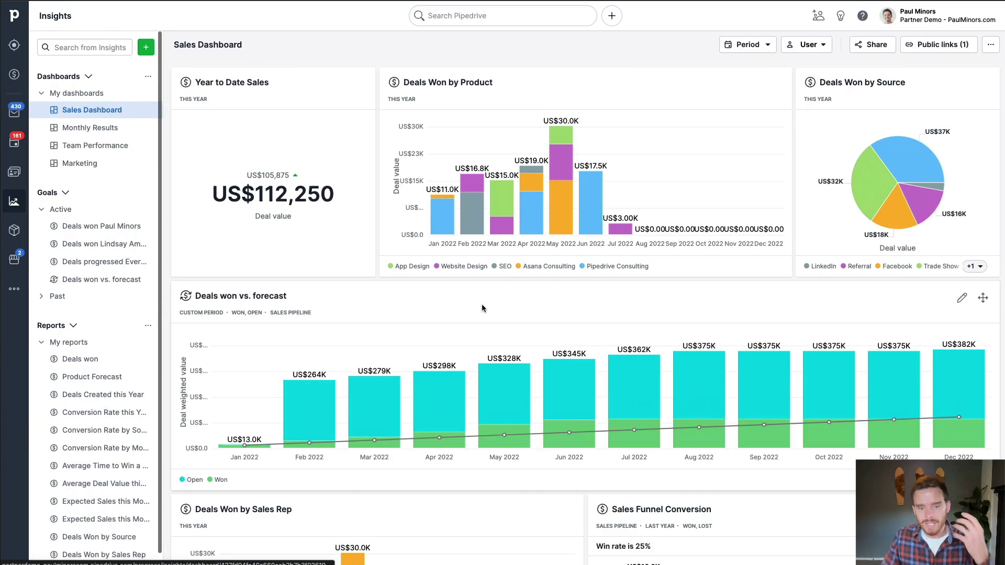
pyautogui.scroll(-20, 471, 304)
pyautogui.scroll(2, 459, 305)
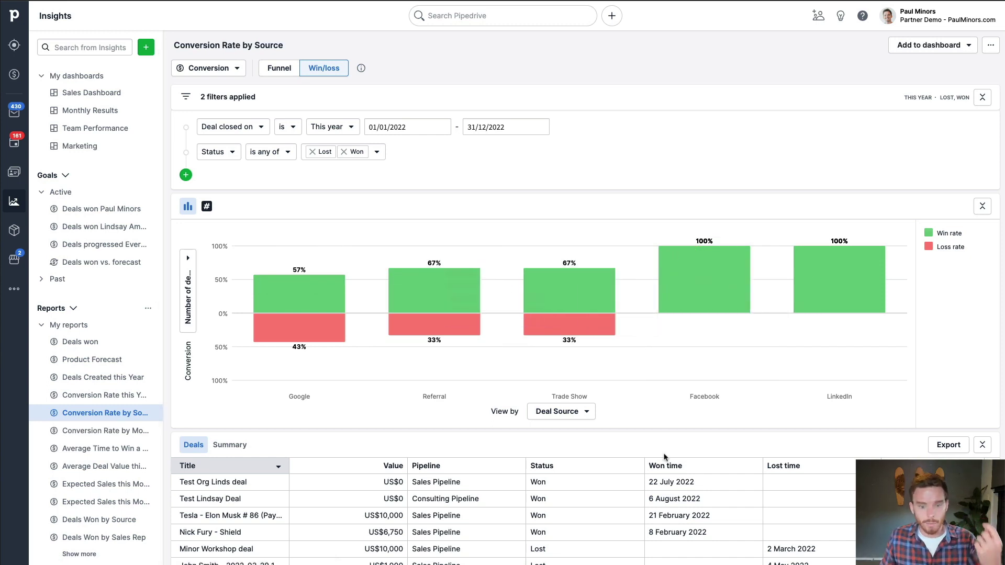
pyautogui.click(578, 413)
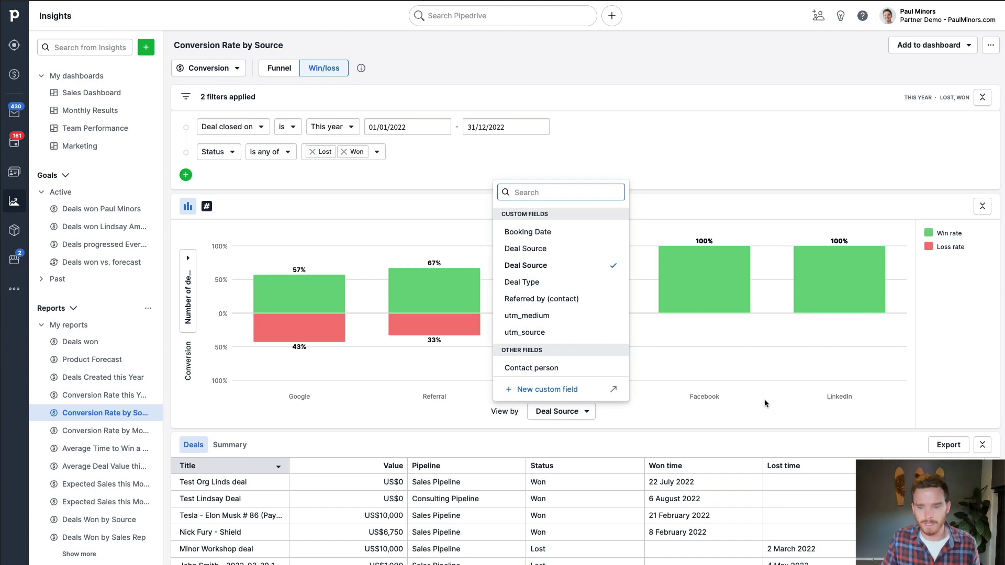
pyautogui.click(742, 419)
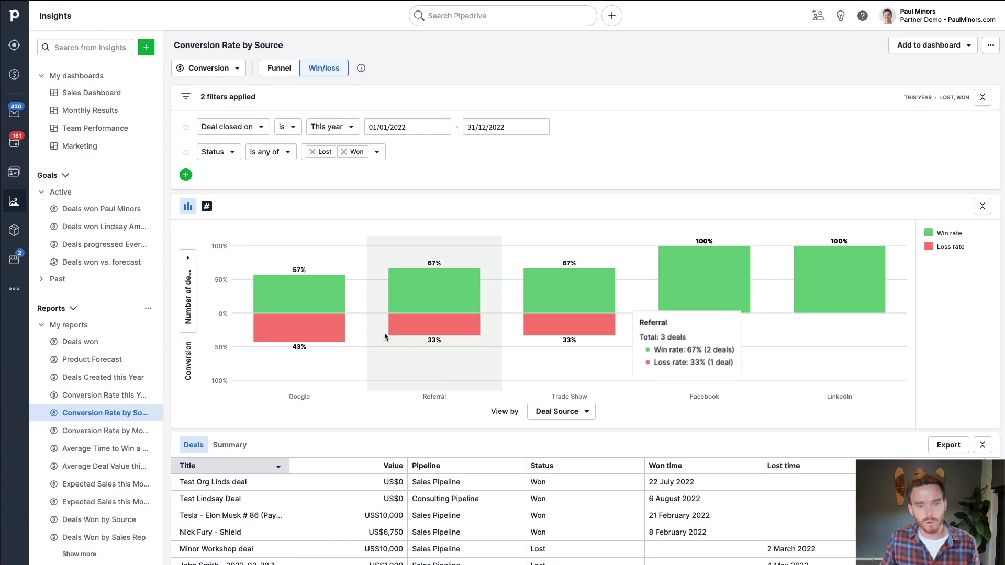
pyautogui.moveTo(336, 321)
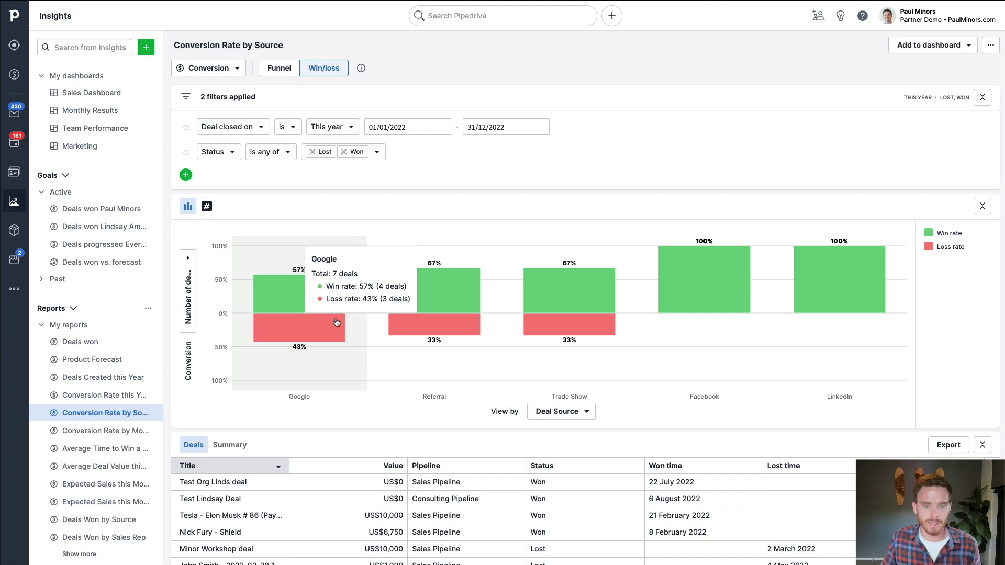
pyautogui.moveTo(415, 305)
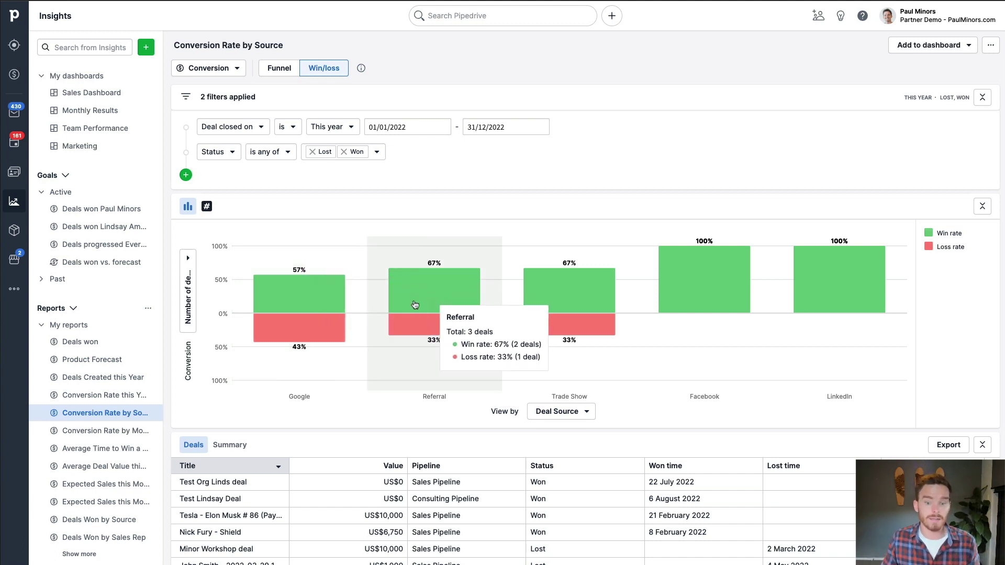
pyautogui.moveTo(548, 282)
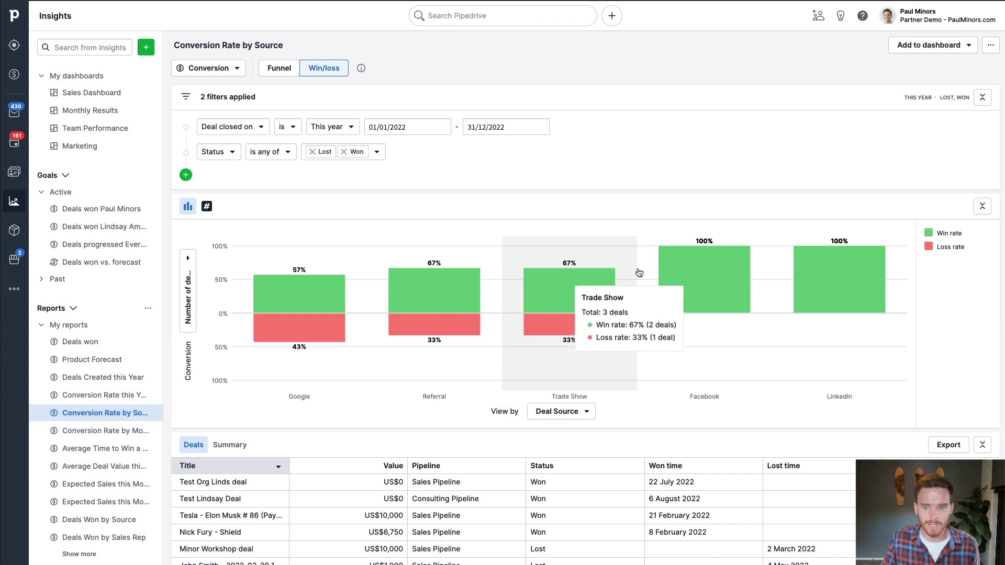
pyautogui.moveTo(806, 260)
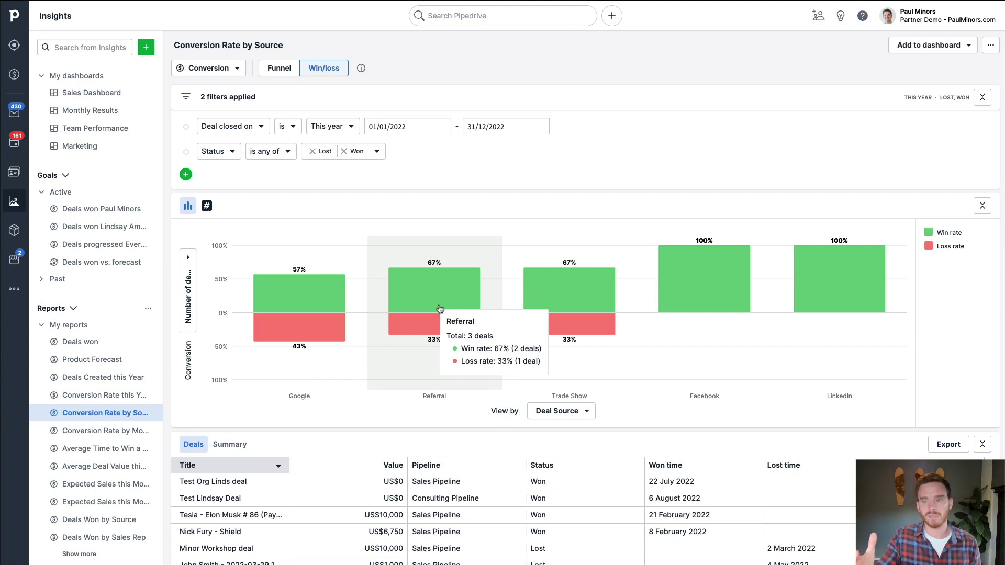
# - Open the full Conversion Rate this Year report from the Sales Dashboard
pyautogui.click(90, 92)
pyautogui.scroll(-6, 511, 275)
pyautogui.scroll(-15, 512, 276)
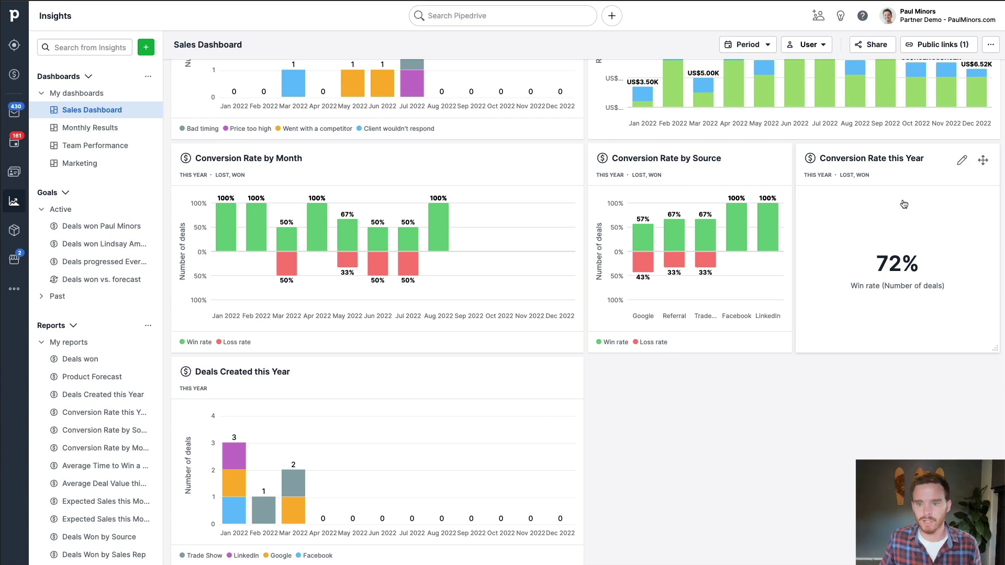
pyautogui.click(871, 158)
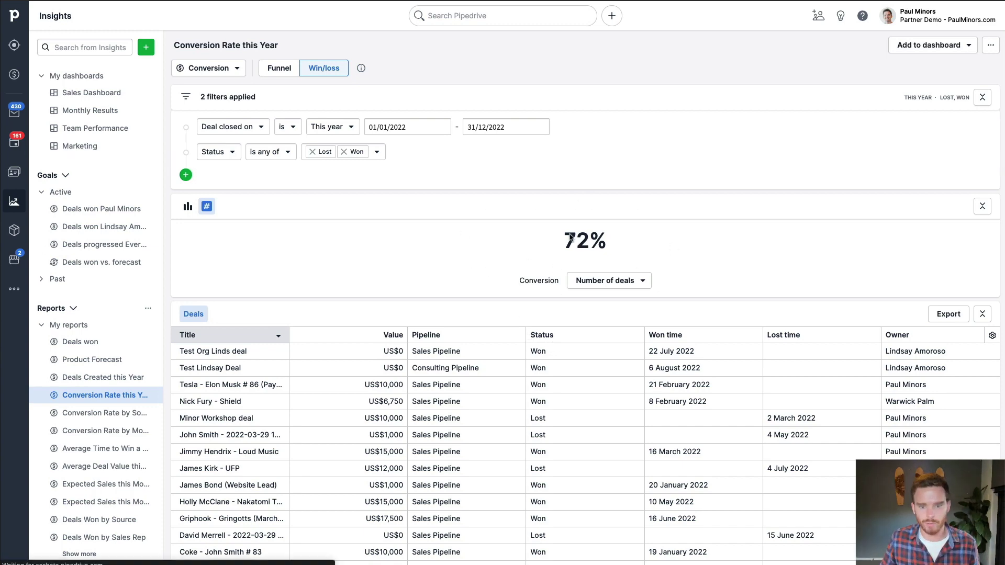
# - View the full Sales Funnel Conversion report, then return to the Sales Dashboard
pyautogui.click(91, 92)
pyautogui.scroll(-10, 815, 400)
pyautogui.scroll(-5, 815, 401)
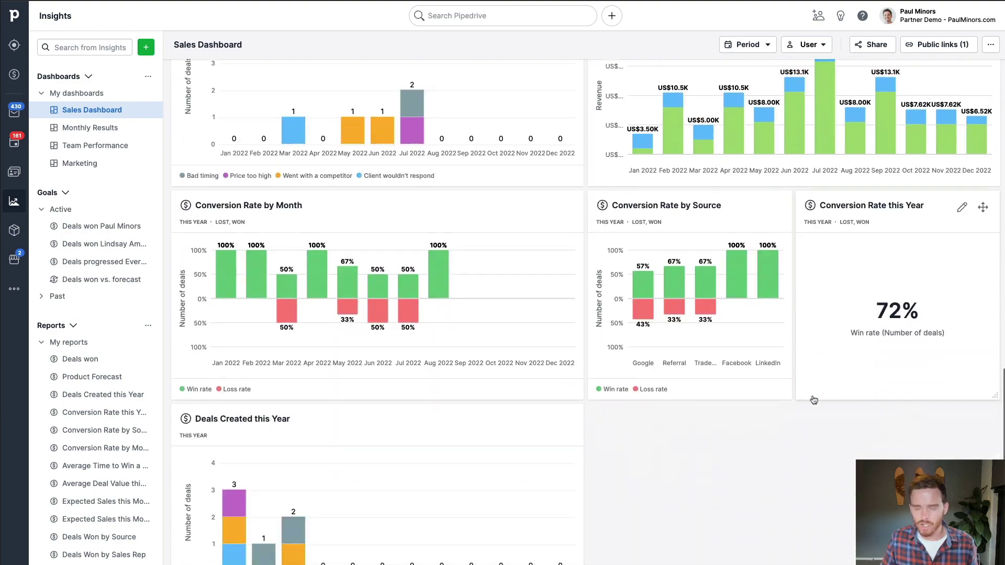
pyautogui.scroll(15, 905, 302)
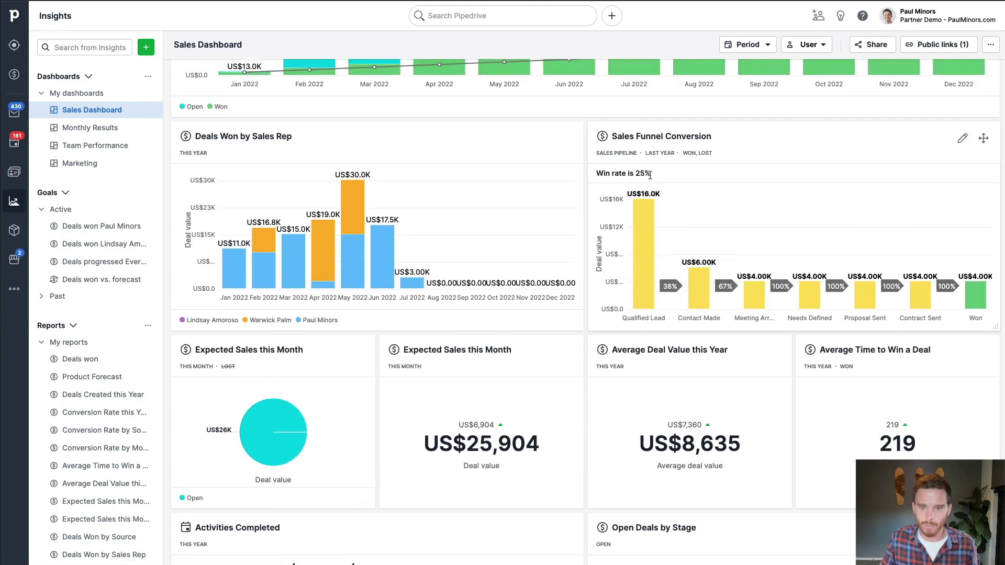
pyautogui.click(648, 138)
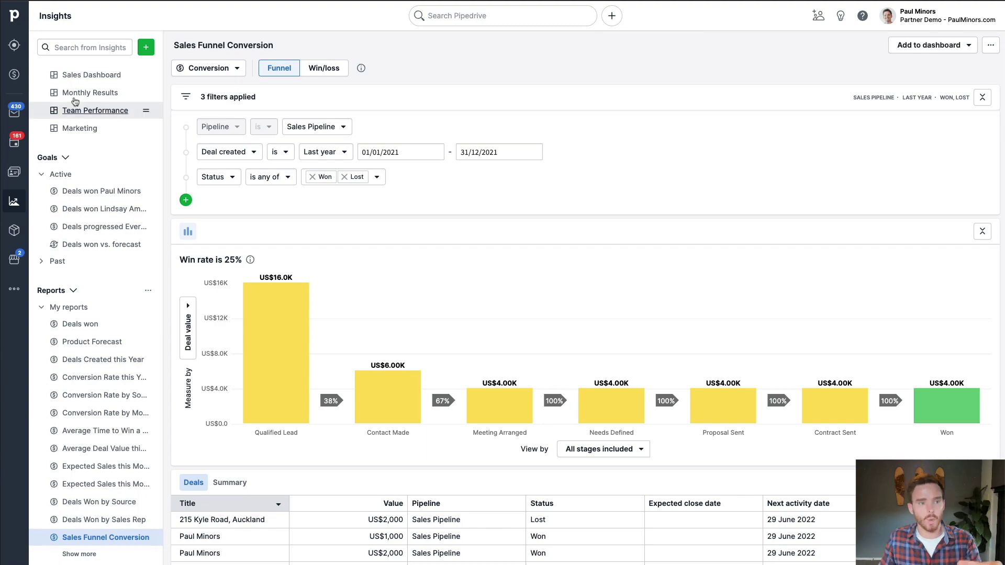
pyautogui.click(73, 76)
pyautogui.scroll(-20, 795, 340)
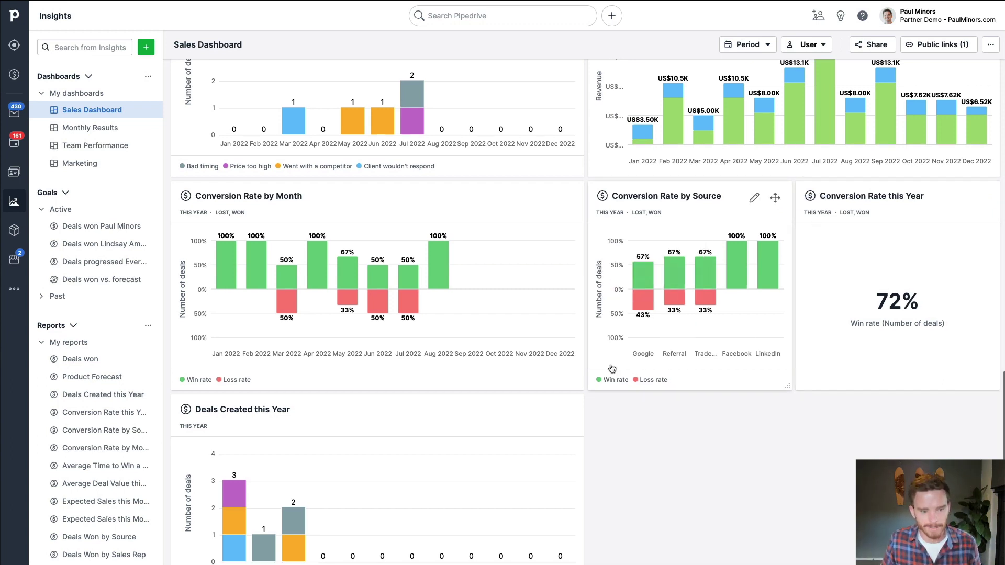
pyautogui.scroll(-3, 609, 367)
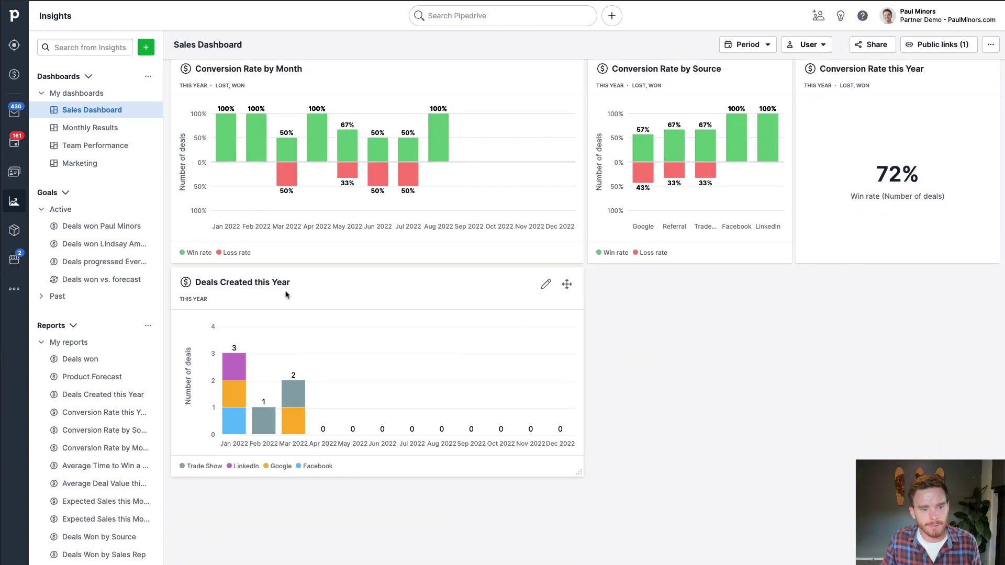
pyautogui.click(257, 286)
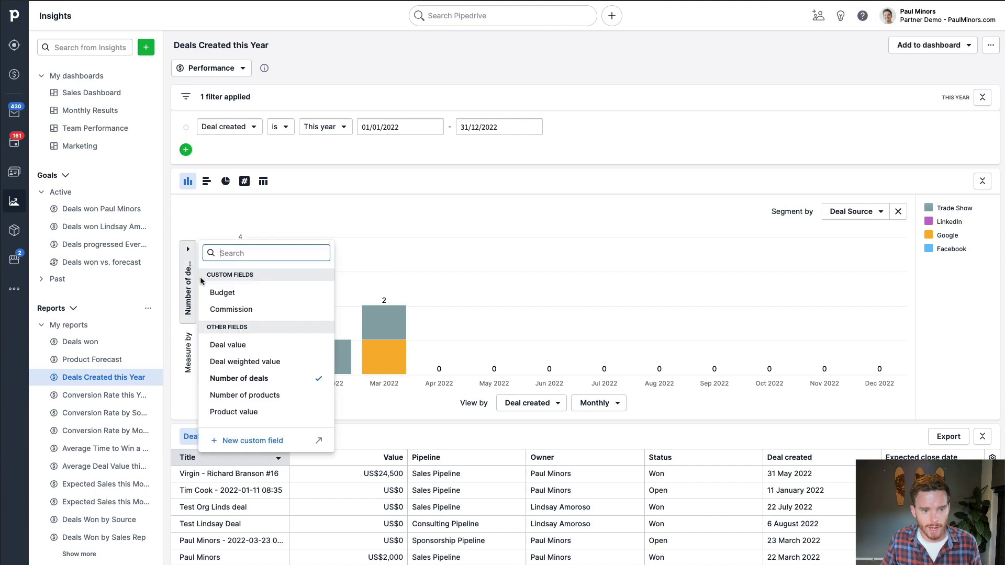
pyautogui.click(188, 265)
pyautogui.click(423, 226)
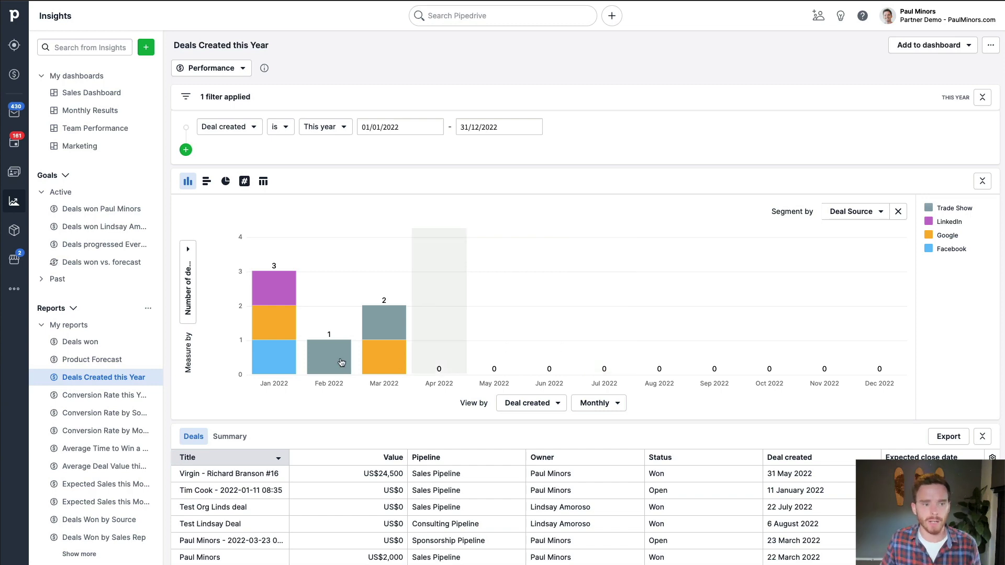
pyautogui.click(88, 93)
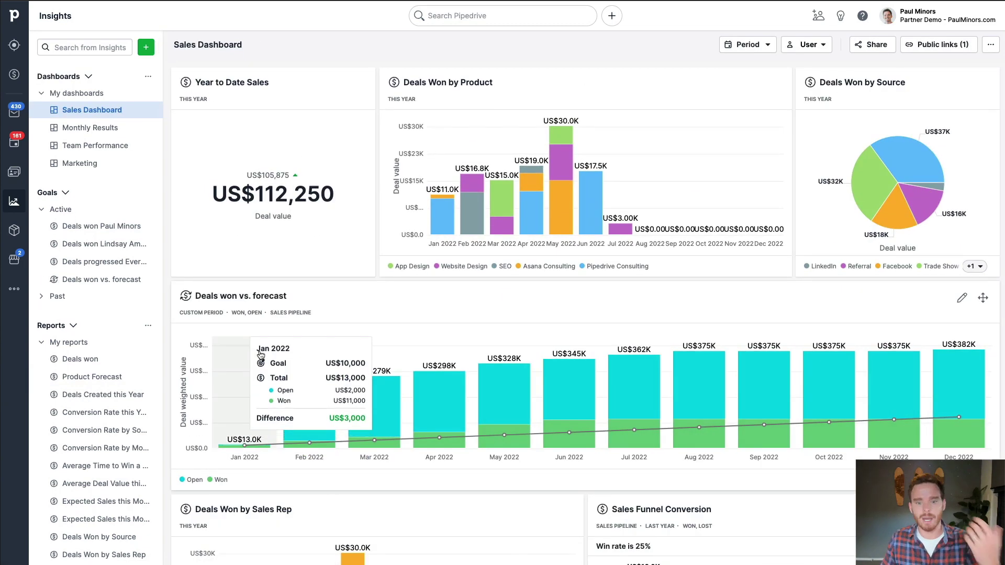
pyautogui.scroll(-10, 259, 350)
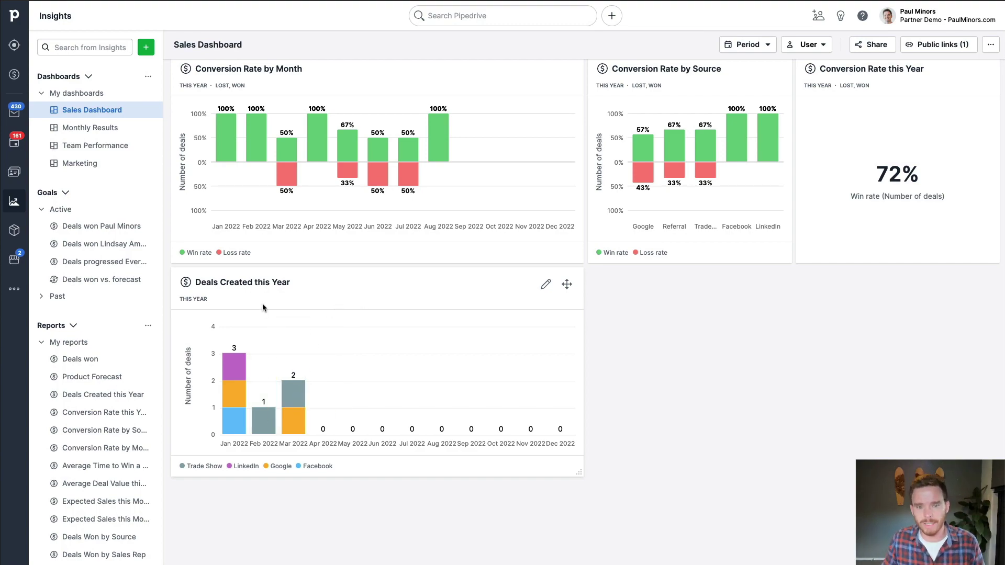
pyautogui.scroll(10, 262, 303)
pyautogui.scroll(10, 259, 305)
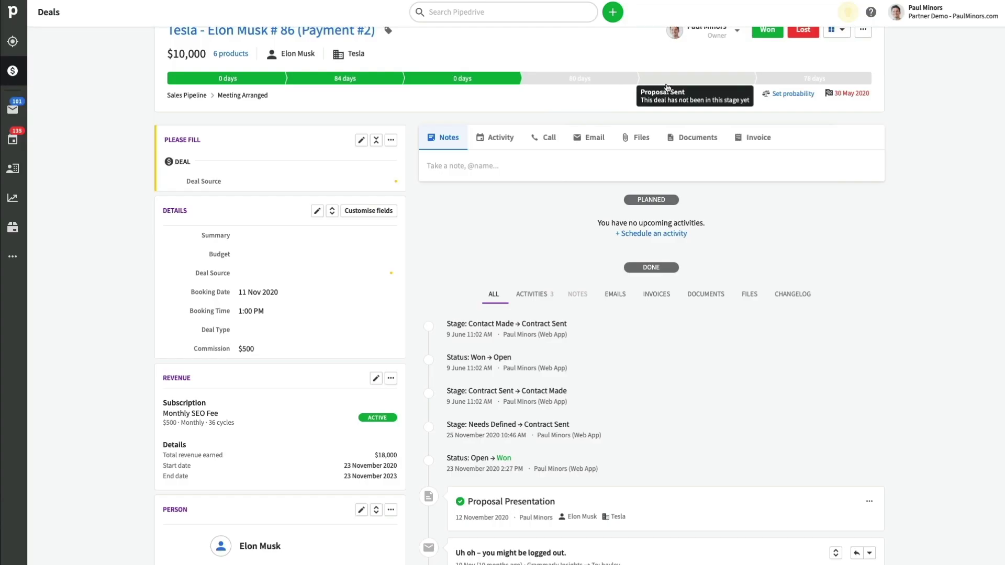
# - Move the Tesla deal to the Proposal Sent stage
pyautogui.click(667, 83)
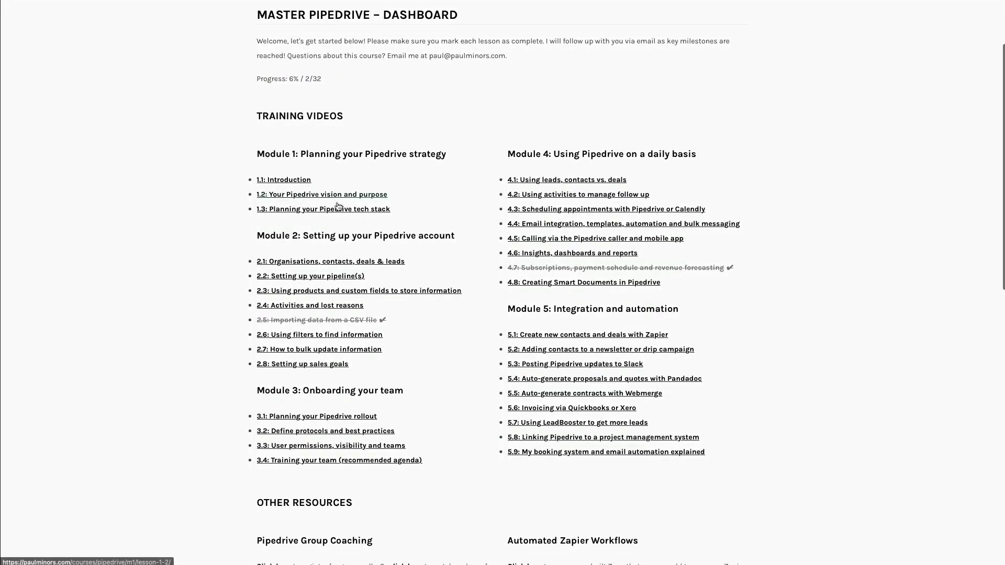
# - Start lesson 2.2 'Setting up your pipeline(s)' from the course dashboard so its video plays
pyautogui.click(328, 283)
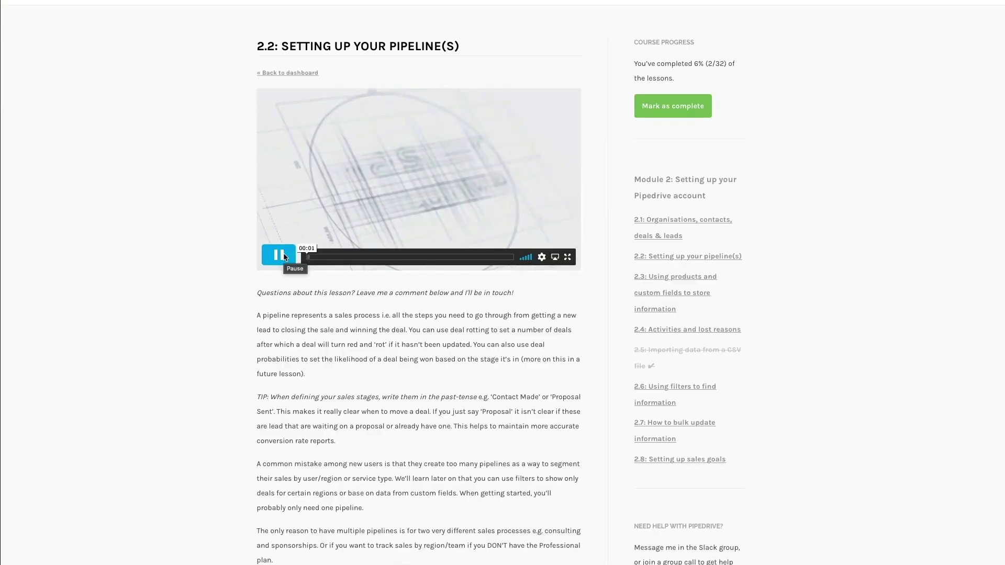